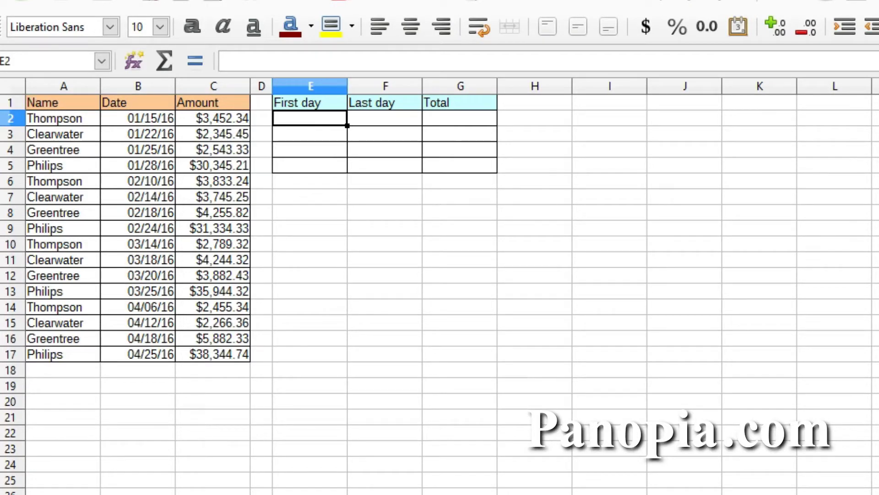
Step: Format cells E2:F5 as dates and enter 1/1 as the first day in E2
{"action": "key", "text": "ctrl+End"}
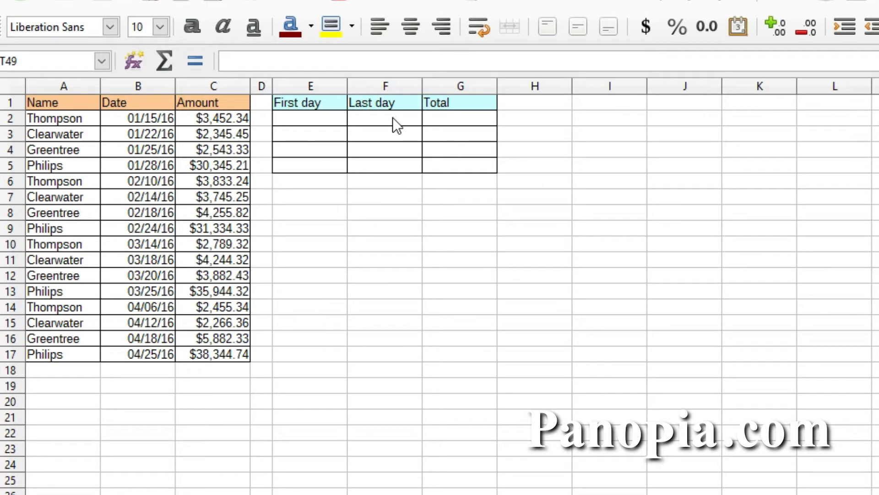
{"action": "left_click_drag", "start_coordinate": [307, 121], "coordinate": [366, 161]}
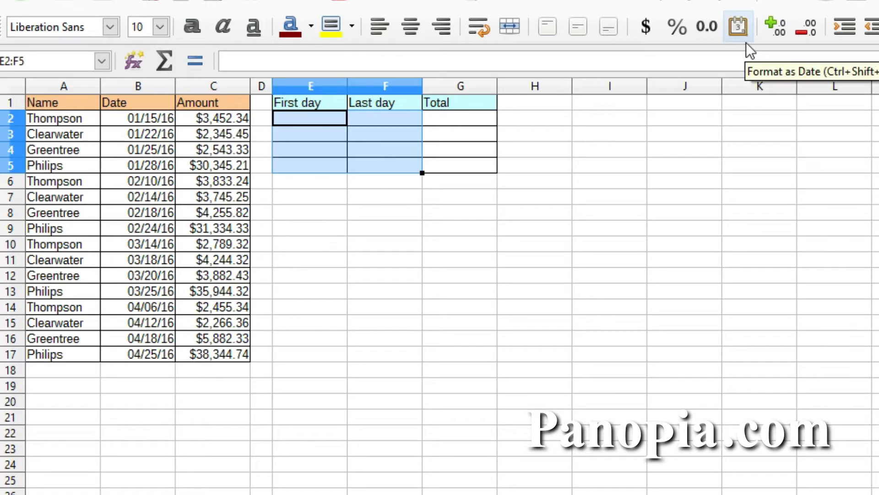
{"action": "left_click", "coordinate": [739, 27]}
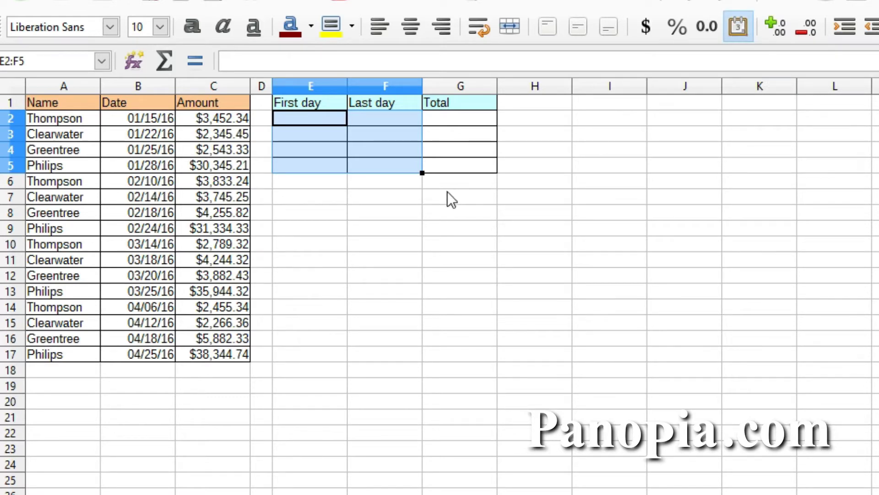
{"action": "left_click", "coordinate": [322, 121]}
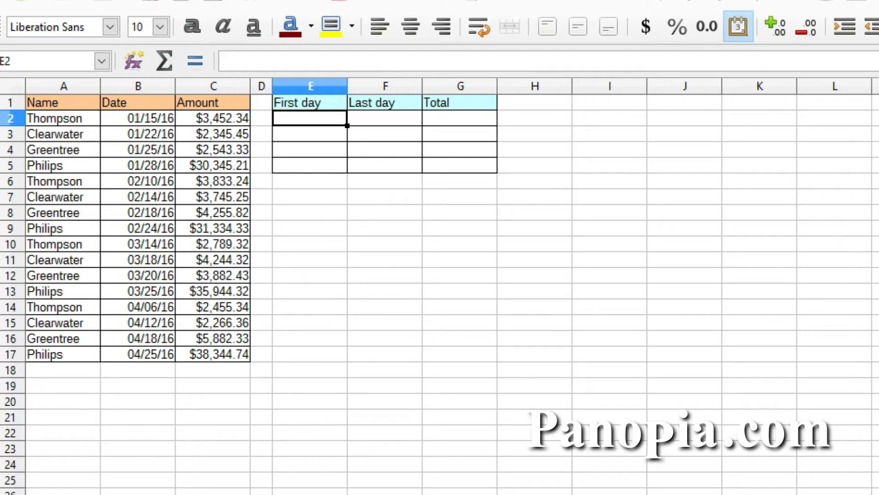
{"action": "type", "text": "1/1"}
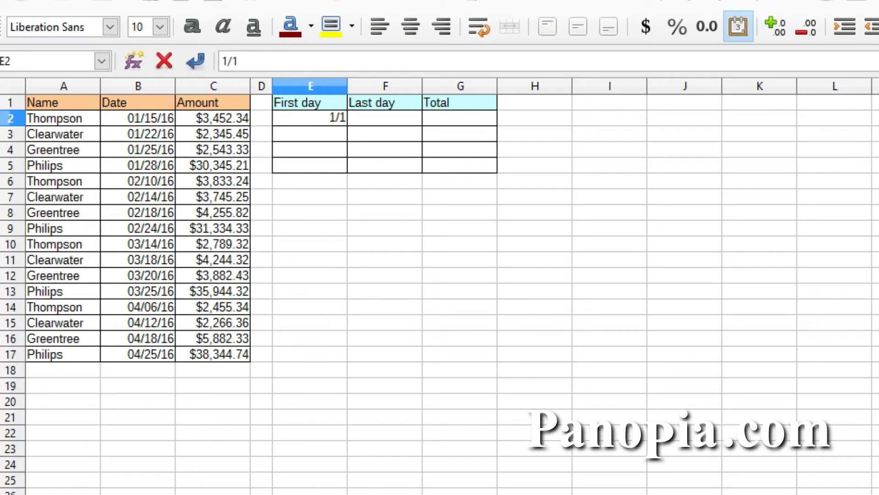
{"action": "key", "text": "Return"}
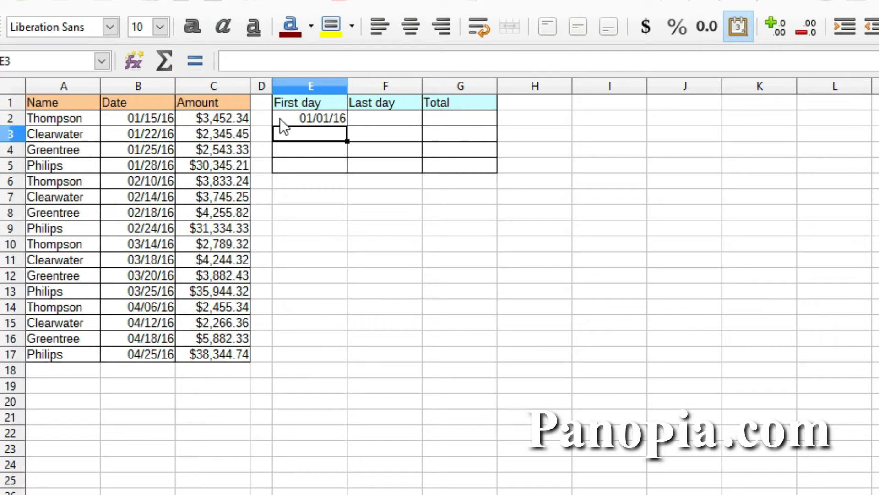
Step: Enter the formula =EOMONTH(E2,0) in F2 to calculate the last day of the month
{"action": "left_click", "coordinate": [384, 120]}
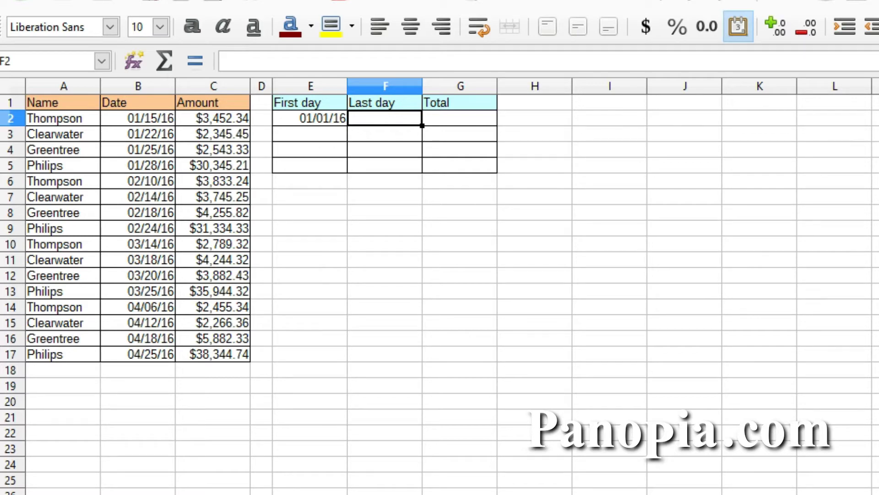
{"action": "type", "text": "=eom"}
{"action": "key", "text": "Return"}
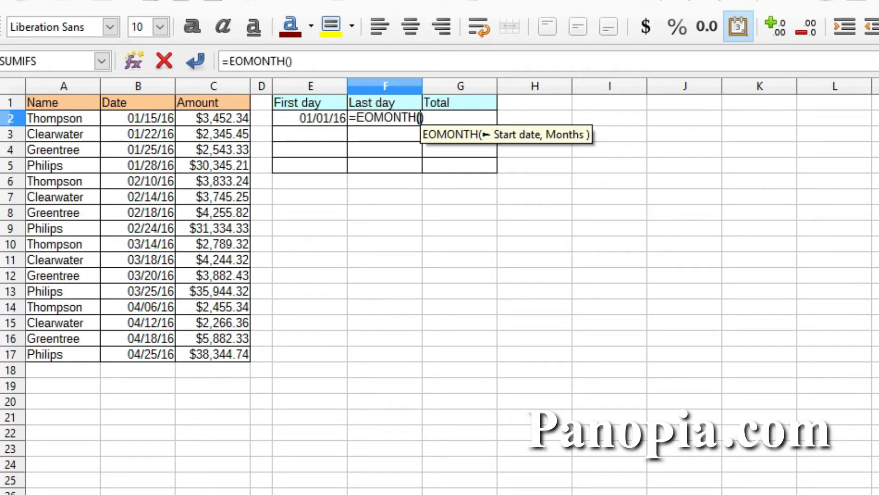
{"action": "left_click", "coordinate": [319, 116]}
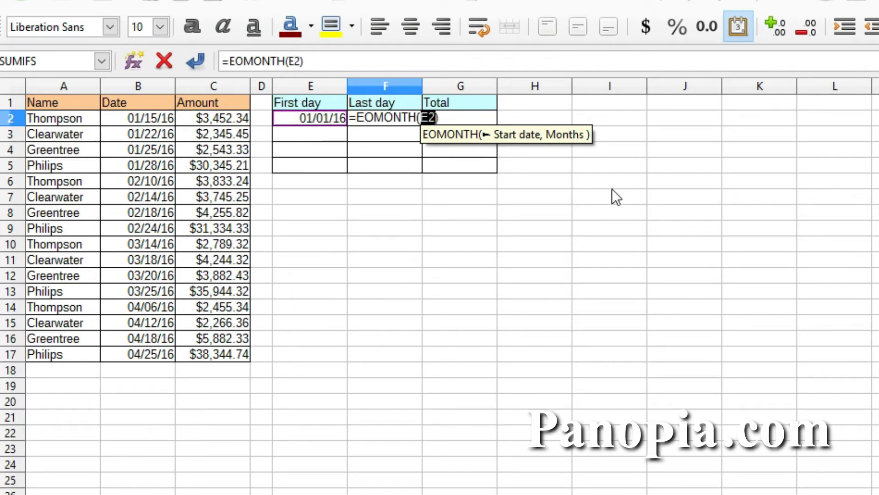
{"action": "type", "text": ",0"}
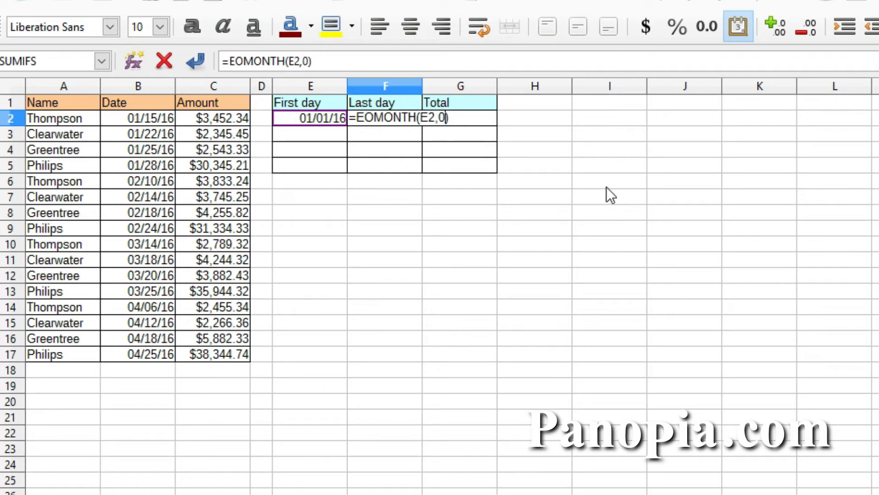
{"action": "key", "text": "Return"}
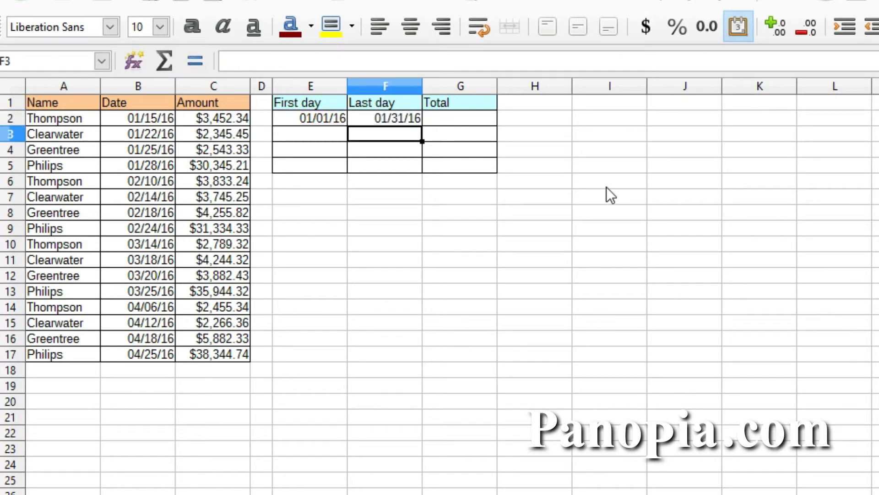
Step: Enter the formula =F2+1 in E3 to calculate the first day of the following month
{"action": "left_click", "coordinate": [323, 135]}
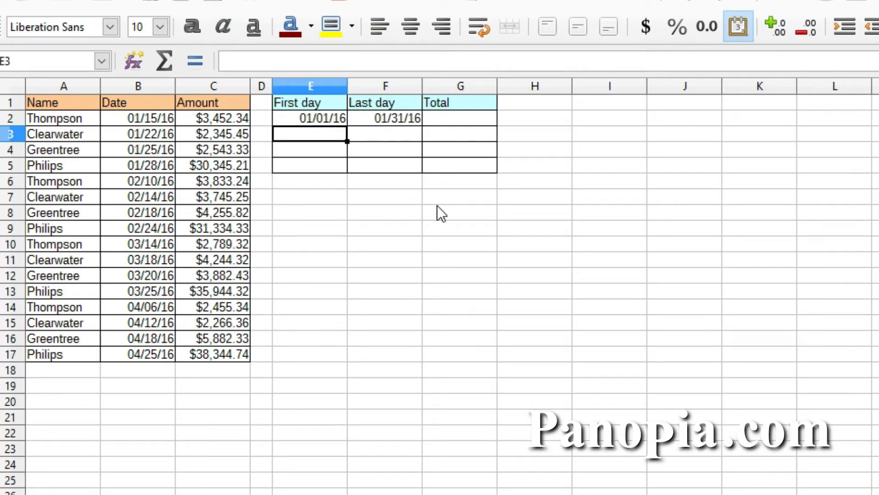
{"action": "type", "text": "="}
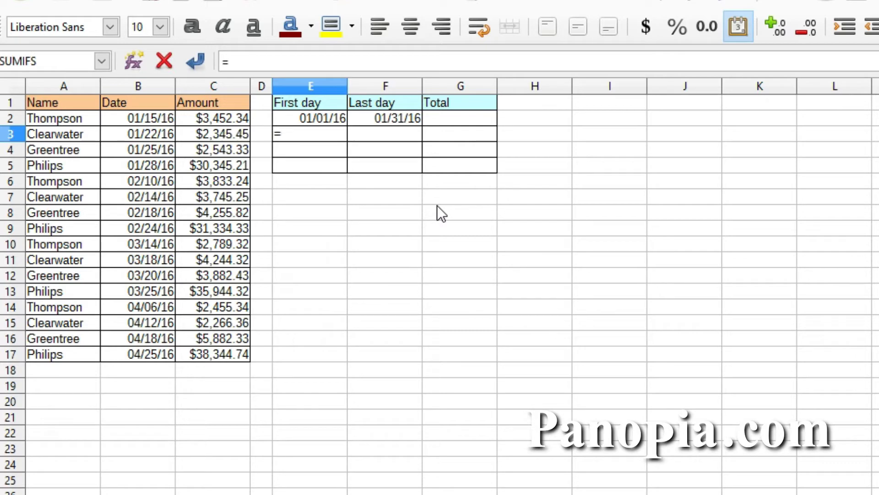
{"action": "left_click", "coordinate": [387, 111]}
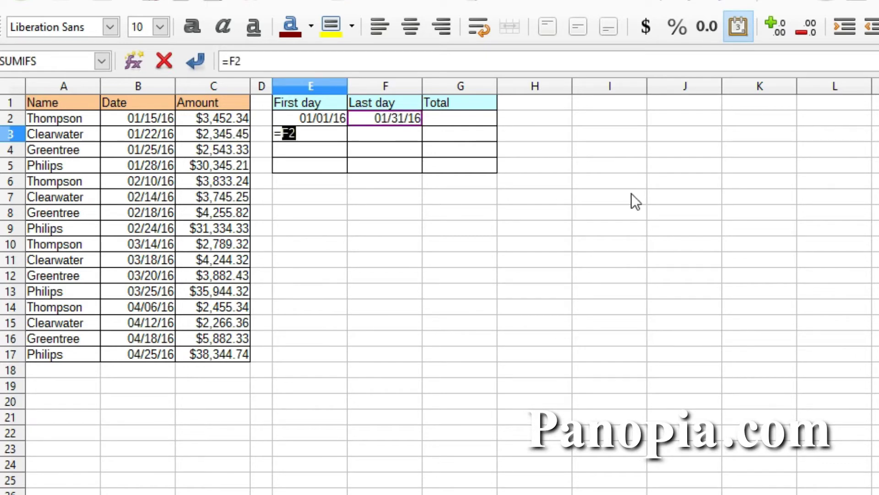
{"action": "type", "text": "+1"}
{"action": "key", "text": "Return"}
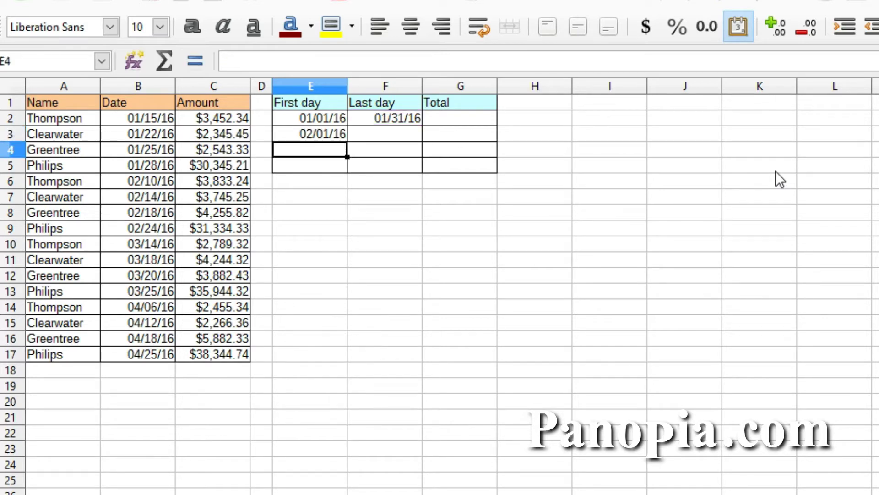
Step: Fill the F2 formula down to F3, and fill the E3:F3 formulas down through row 5
{"action": "left_click", "coordinate": [386, 117]}
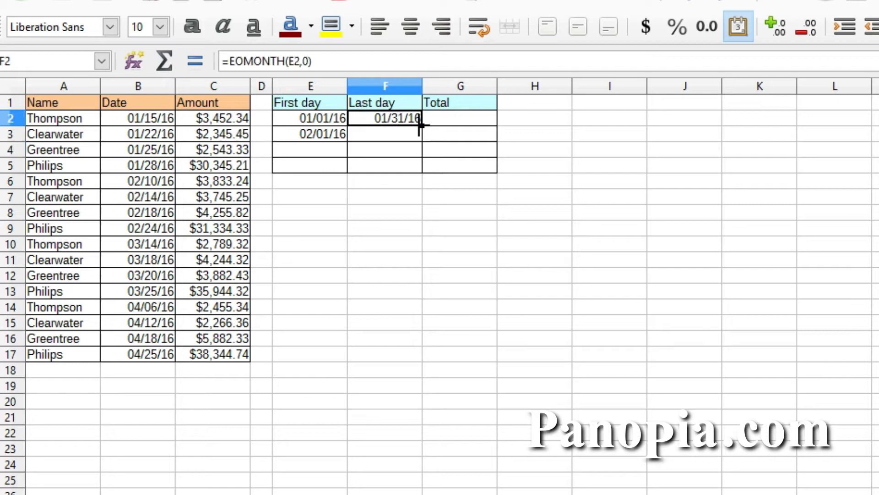
{"action": "left_click_drag", "start_coordinate": [423, 124], "coordinate": [418, 139]}
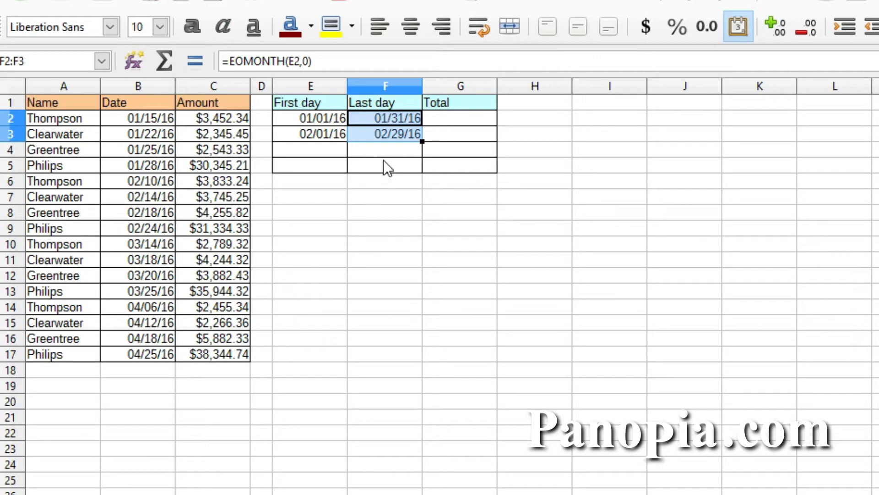
{"action": "left_click_drag", "start_coordinate": [324, 133], "coordinate": [390, 138]}
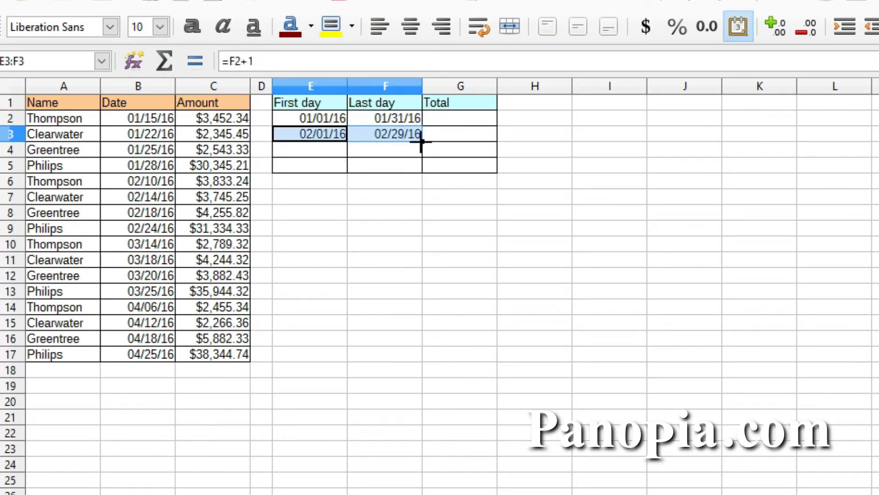
{"action": "left_click_drag", "start_coordinate": [421, 141], "coordinate": [420, 171]}
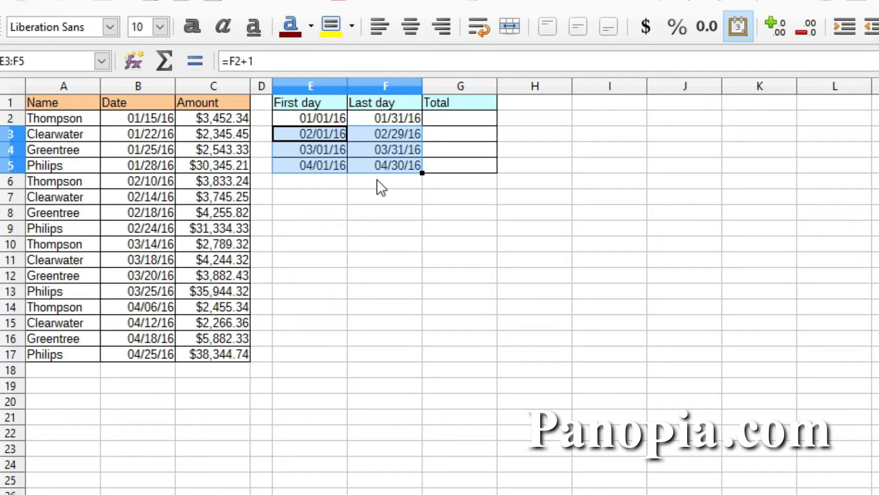
Step: Format the Total cells G2:G5 as currency
{"action": "left_click", "coordinate": [459, 122]}
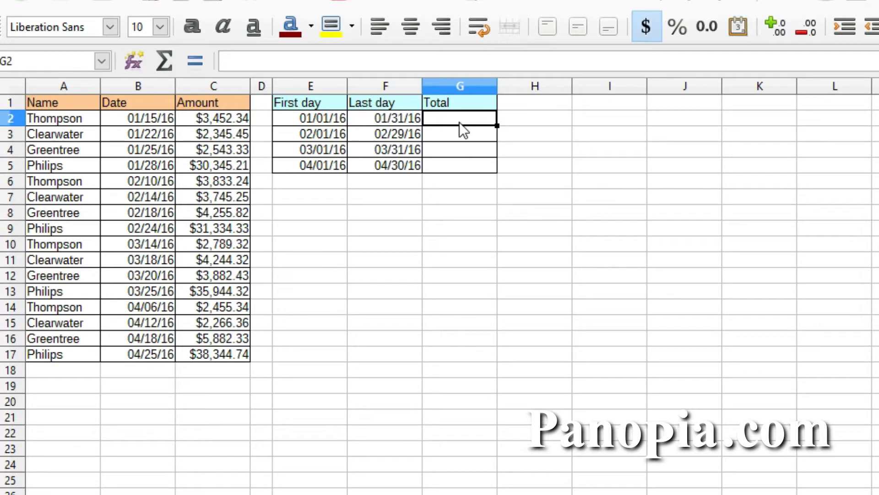
{"action": "left_click_drag", "start_coordinate": [465, 126], "coordinate": [464, 166]}
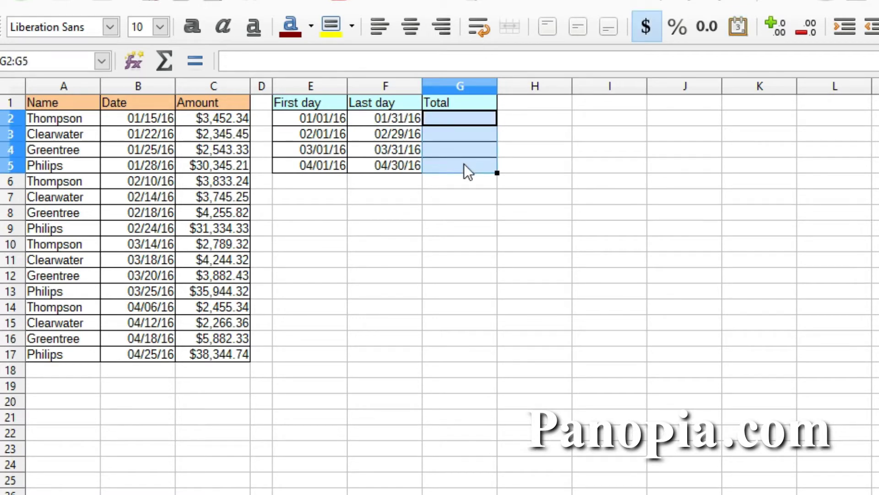
{"action": "left_click", "coordinate": [646, 28]}
Step: Start a SUMIFS formula in G2 with the absolute range $C$2:$C$17 as the sum range
{"action": "left_click", "coordinate": [446, 120]}
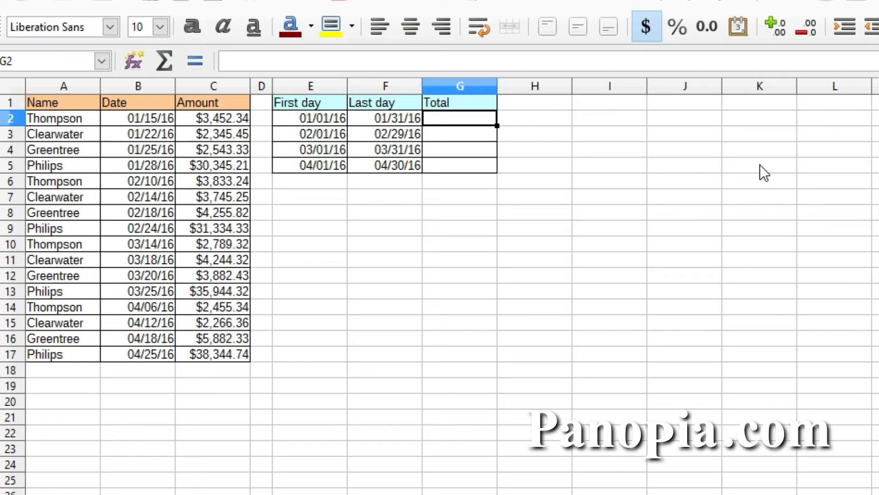
{"action": "type", "text": "="}
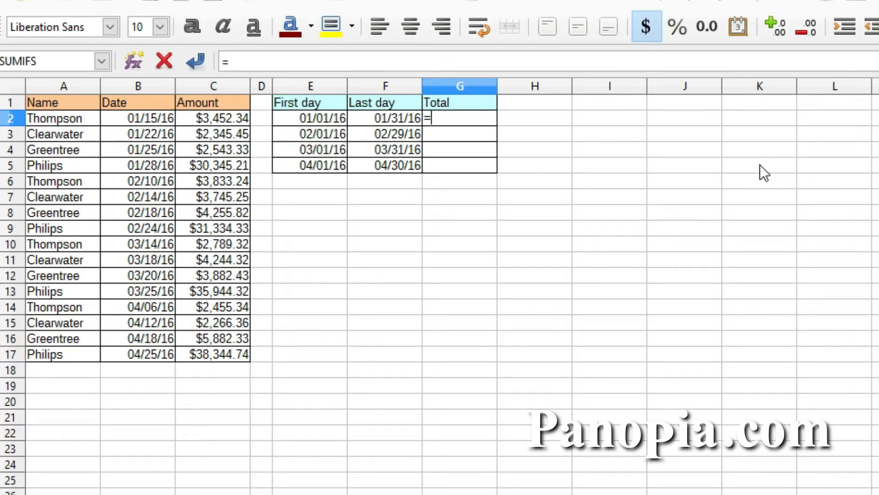
{"action": "type", "text": "sumifs"}
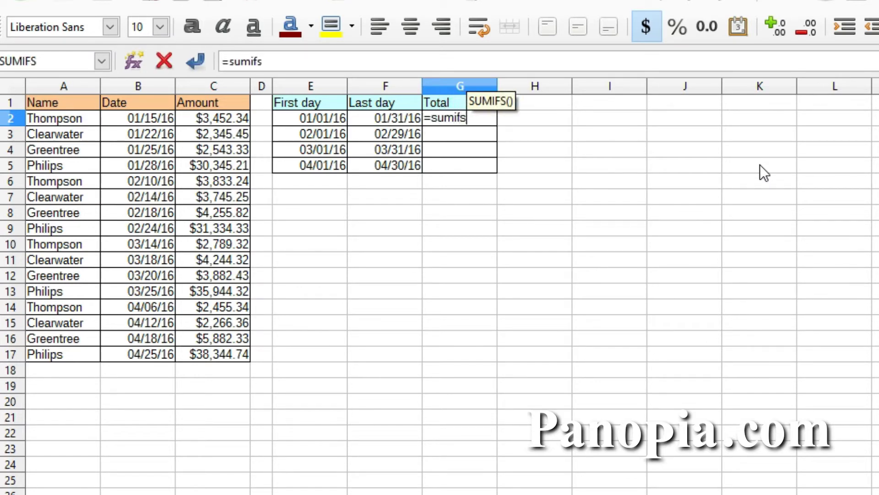
{"action": "key", "text": "Return"}
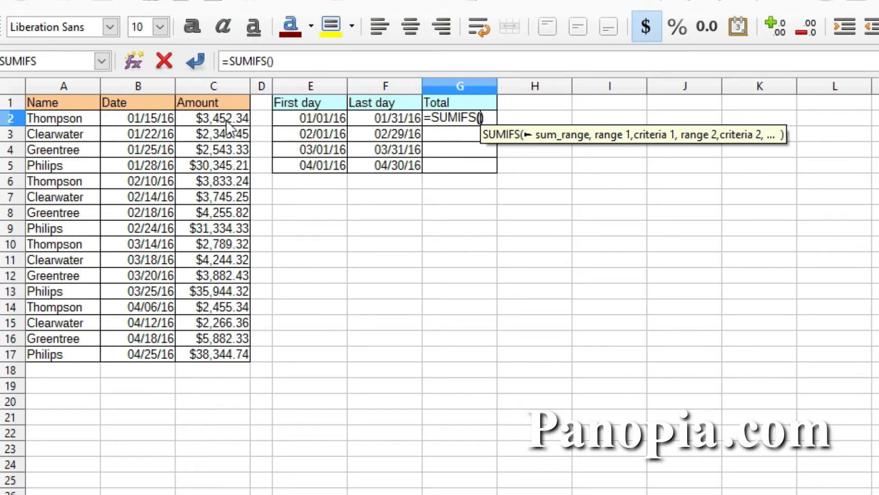
{"action": "left_click_drag", "start_coordinate": [226, 121], "coordinate": [216, 356]}
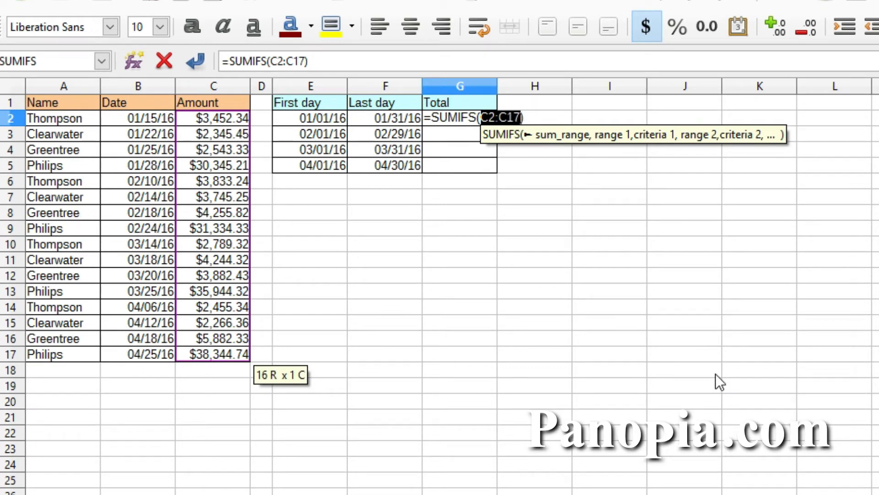
{"action": "key", "text": "F4"}
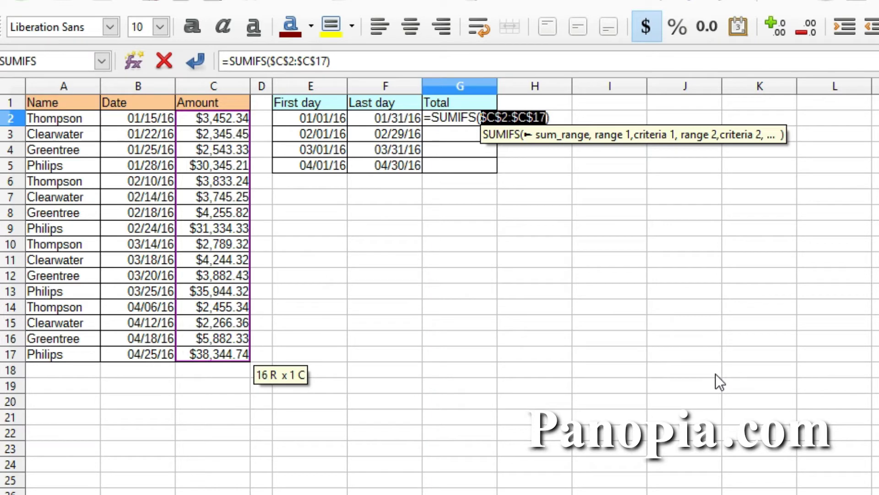
{"action": "type", "text": ","}
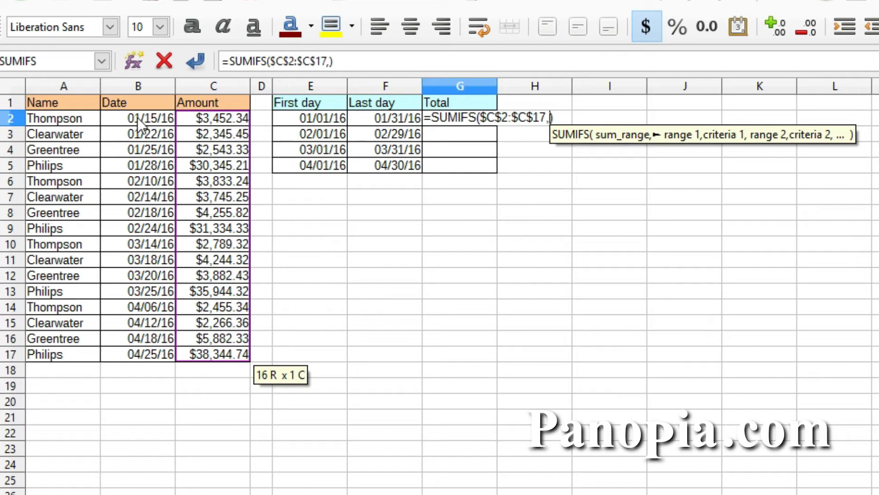
Step: Add $B$2:$B$17 as the first criteria range of the SUMIFS formula, with the criterion ">="&E2
{"action": "left_click_drag", "start_coordinate": [132, 116], "coordinate": [159, 349]}
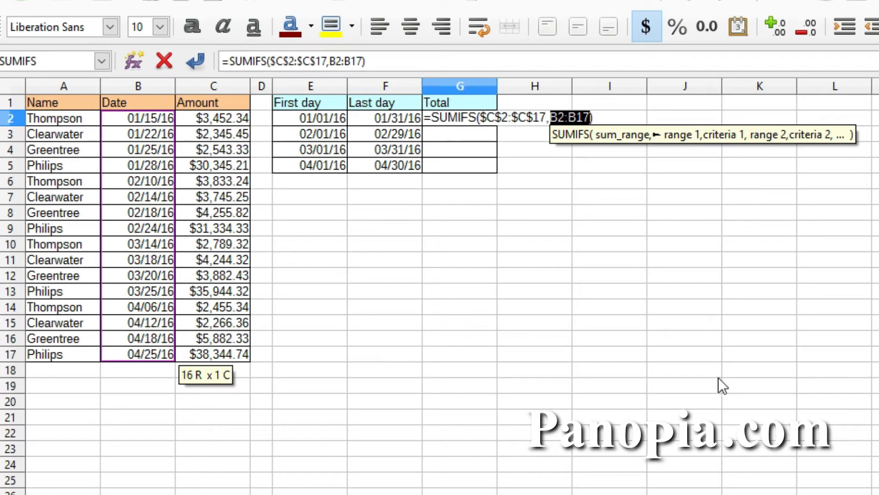
{"action": "key", "text": "F4"}
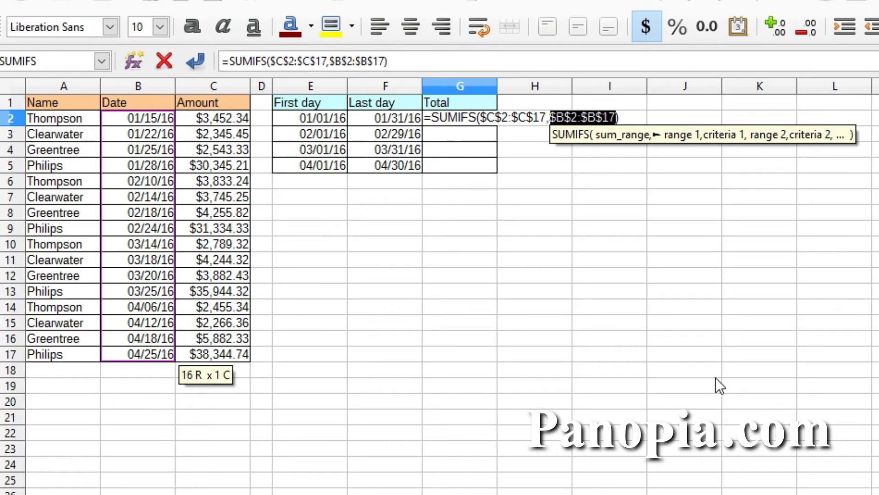
{"action": "type", "text": ","}
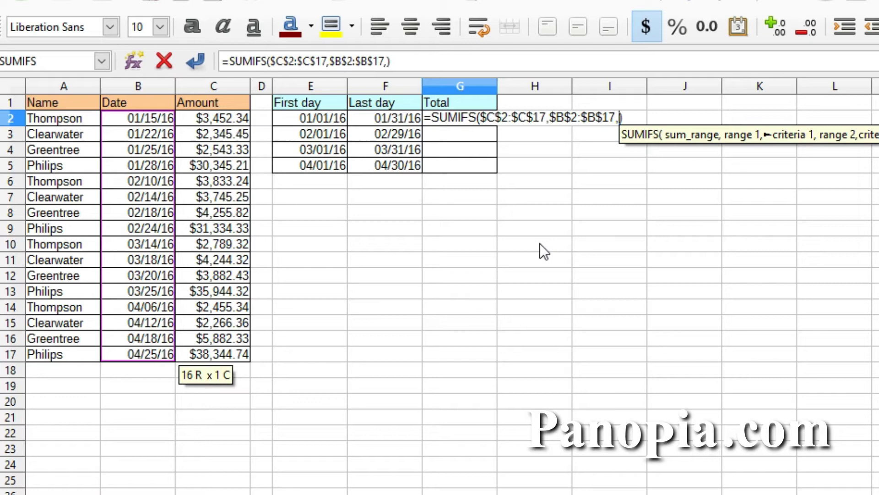
{"action": "type", "text": "\""}
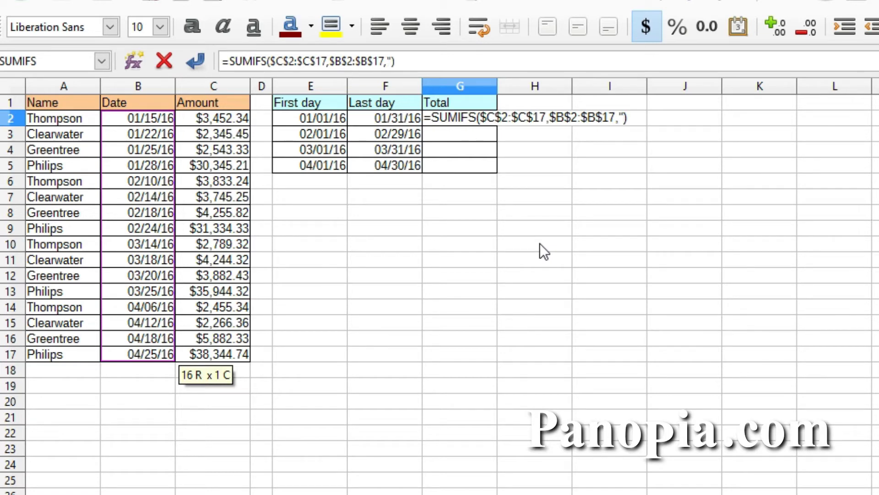
{"action": "type", "text": ">=\""}
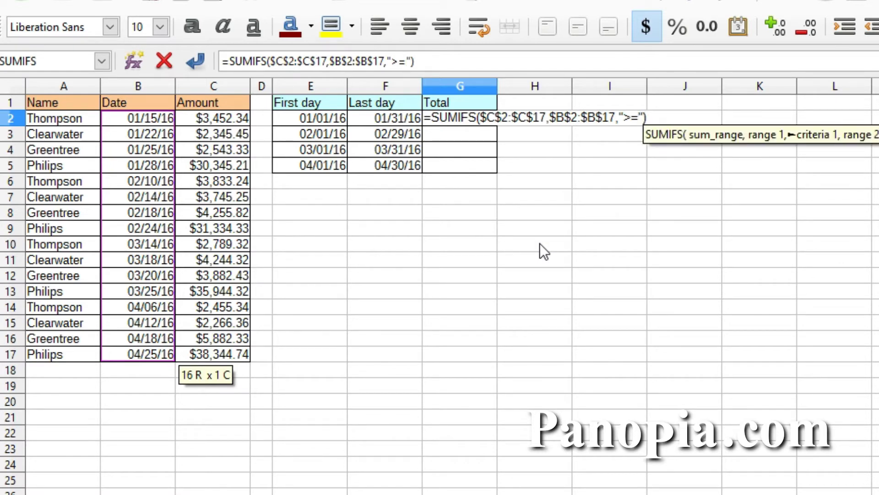
{"action": "type", "text": "&"}
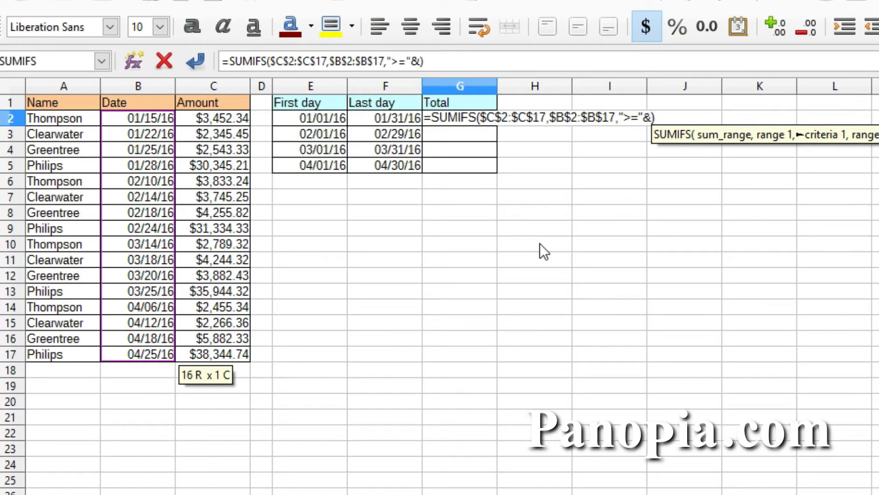
{"action": "left_click", "coordinate": [309, 118]}
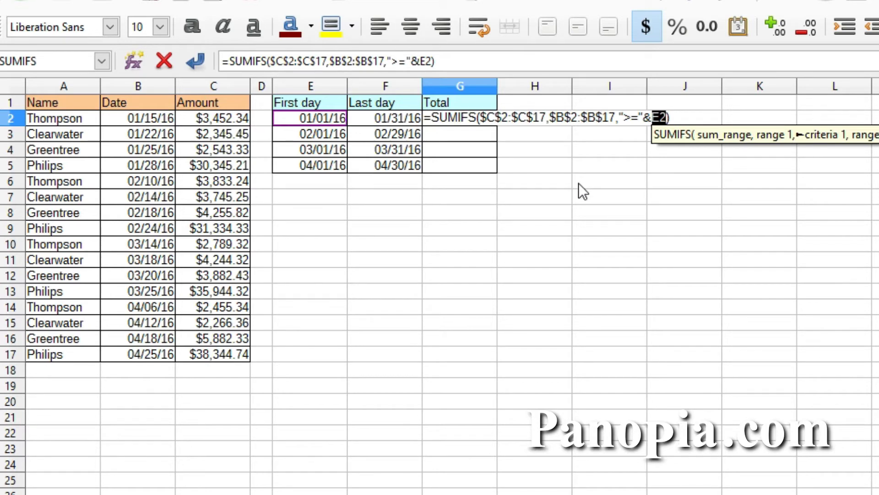
Step: Add $B$2:$B$17 as the second criteria range of the SUMIFS formula in G2
{"action": "type", "text": ","}
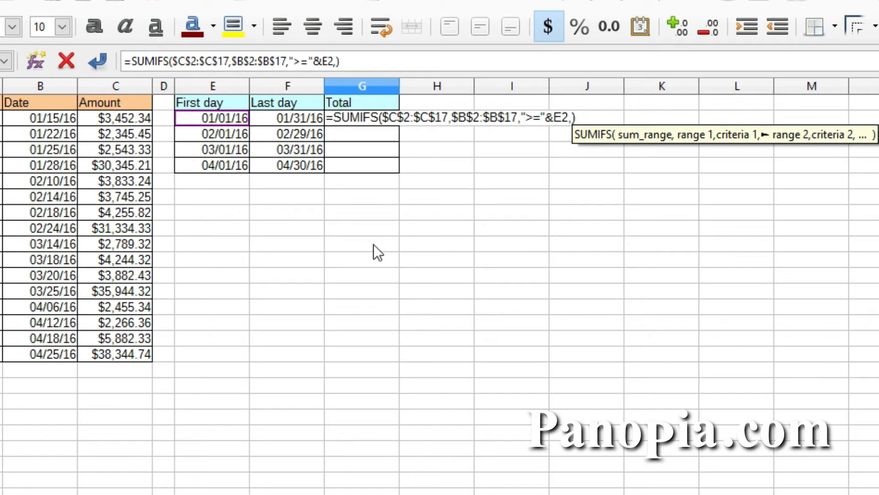
{"action": "left_click", "coordinate": [45, 117]}
{"action": "left_click_drag", "start_coordinate": [44, 115], "coordinate": [56, 353]}
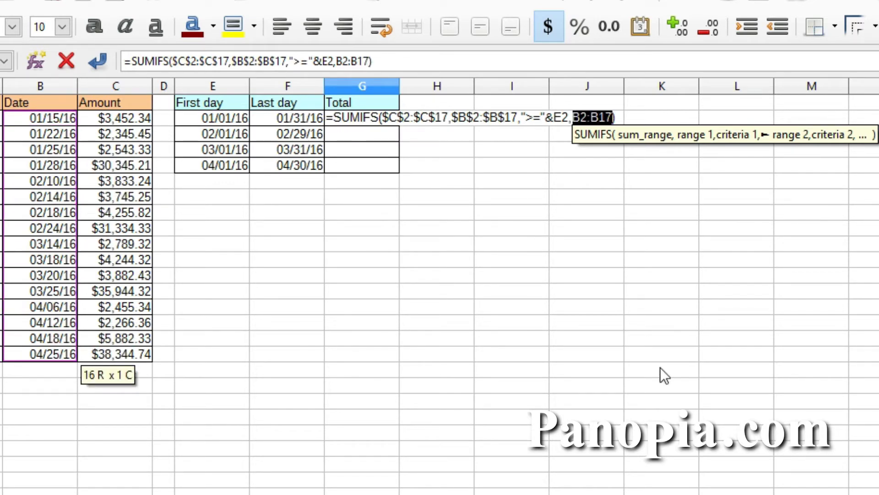
{"action": "key", "text": "F4"}
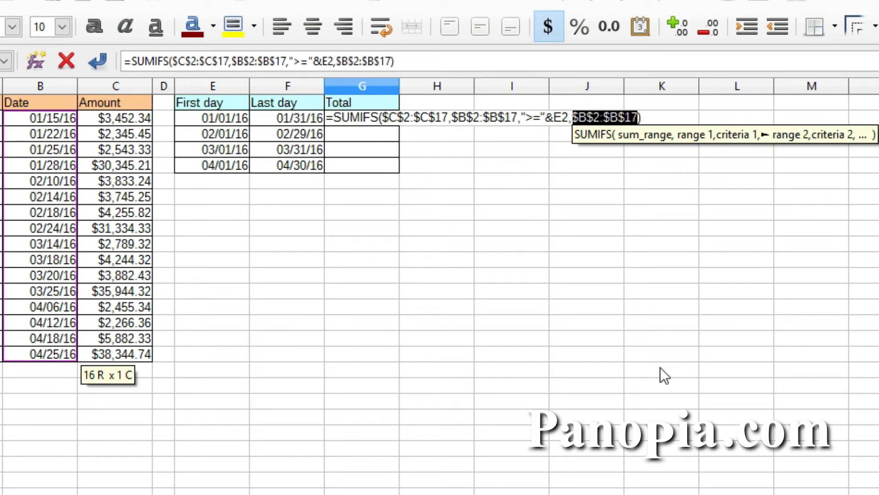
Step: Complete the G2 formula with the second criterion "<="&F2 and fill it down through G5
{"action": "type", "text": ","}
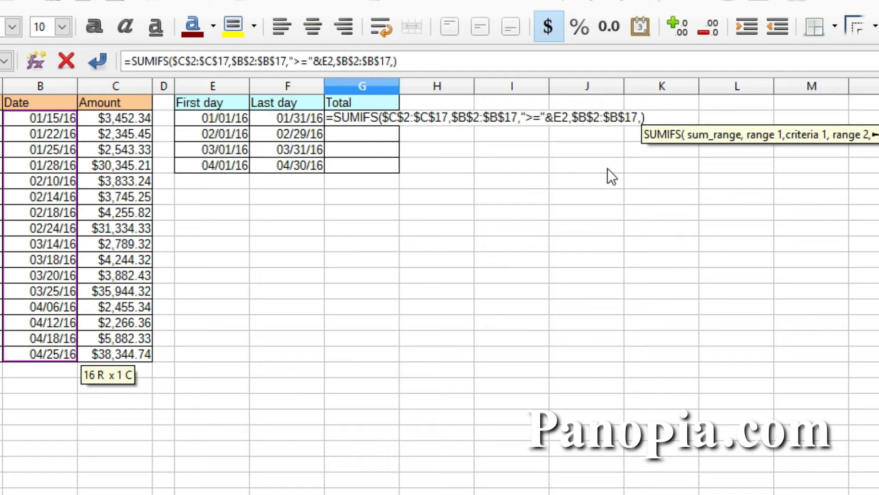
{"action": "type", "text": "\""}
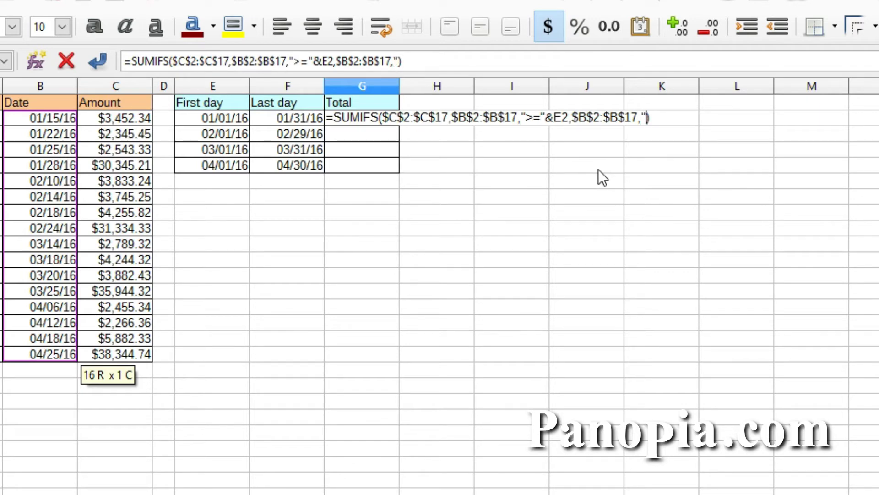
{"action": "type", "text": "<=\""}
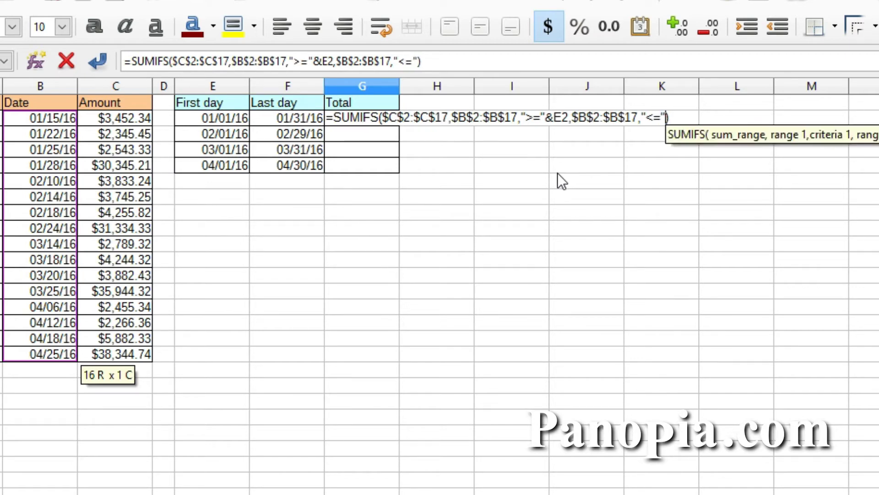
{"action": "type", "text": "&"}
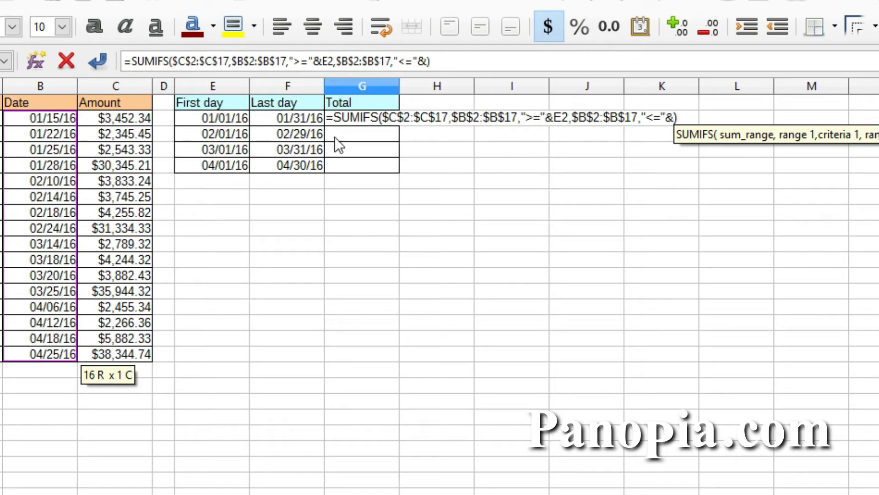
{"action": "left_click", "coordinate": [308, 119]}
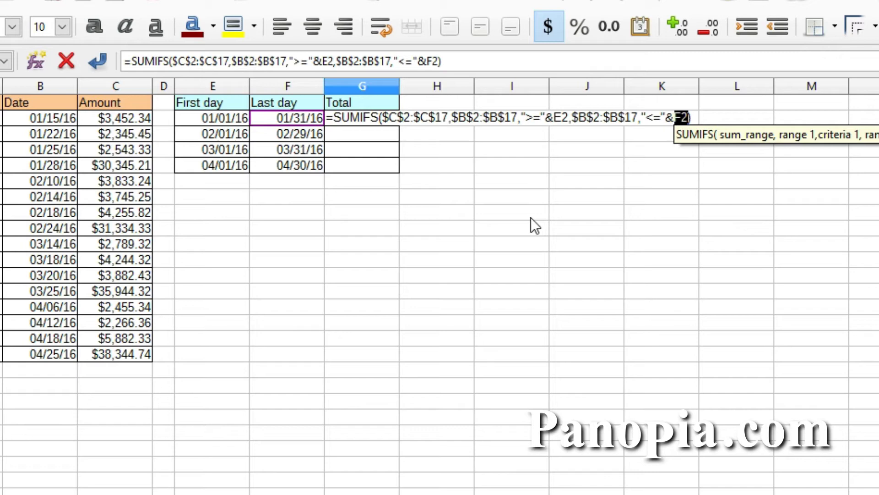
{"action": "key", "text": "Return"}
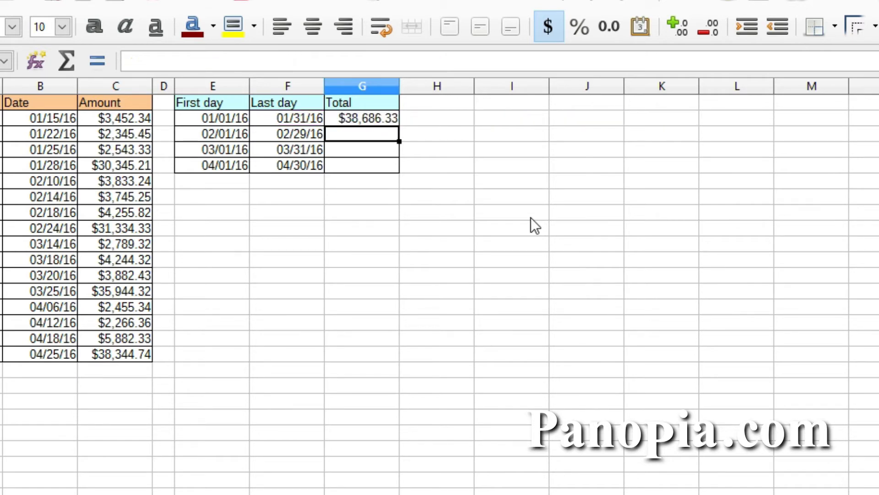
{"action": "left_click", "coordinate": [371, 121]}
{"action": "left_click_drag", "start_coordinate": [400, 125], "coordinate": [395, 172]}
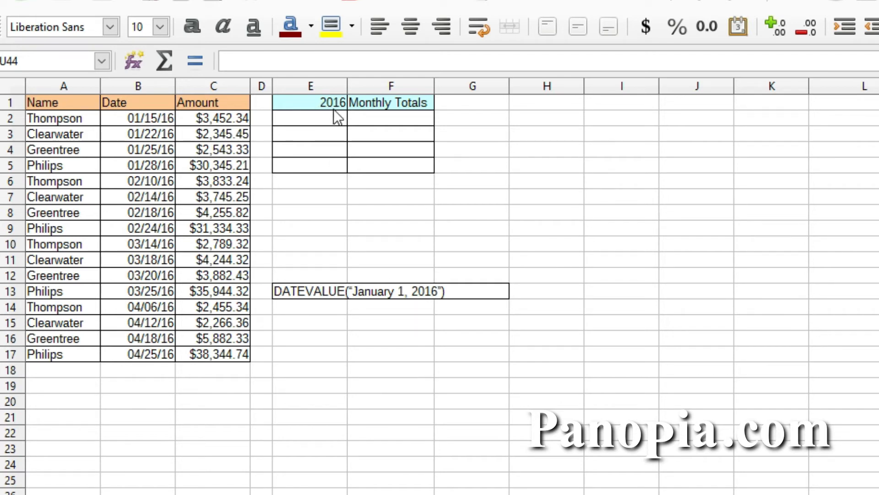
Step: Enter January in E2 and fill the month names down through April in E5
{"action": "left_click", "coordinate": [321, 118]}
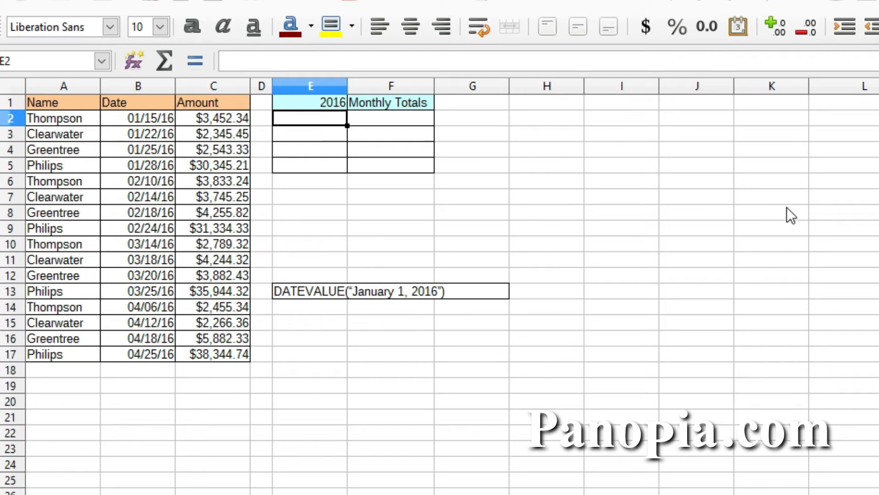
{"action": "type", "text": "January"}
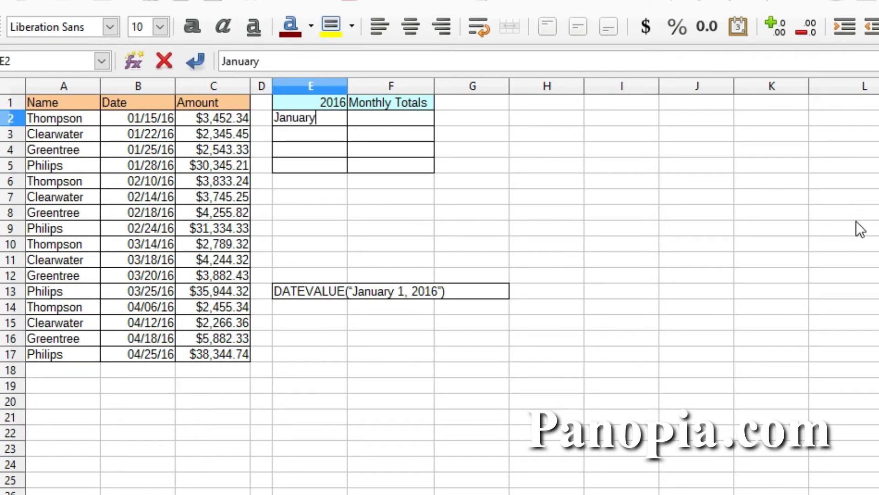
{"action": "key", "text": "Return"}
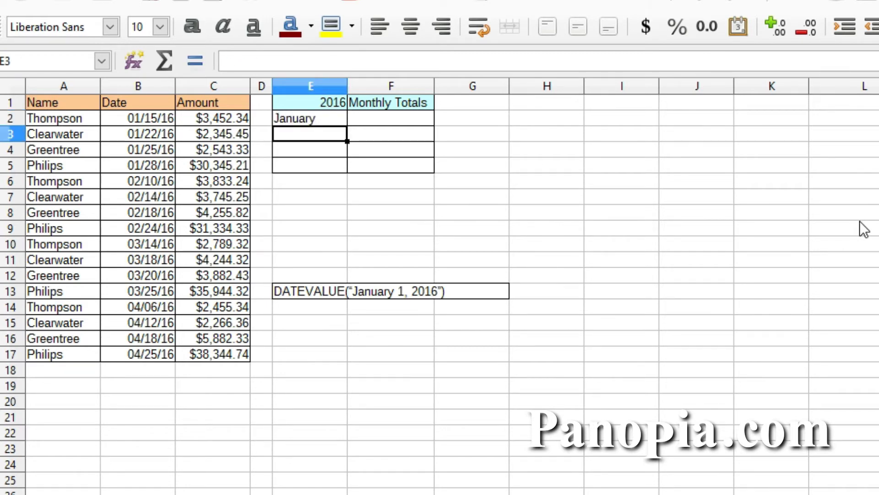
{"action": "left_click", "coordinate": [308, 121]}
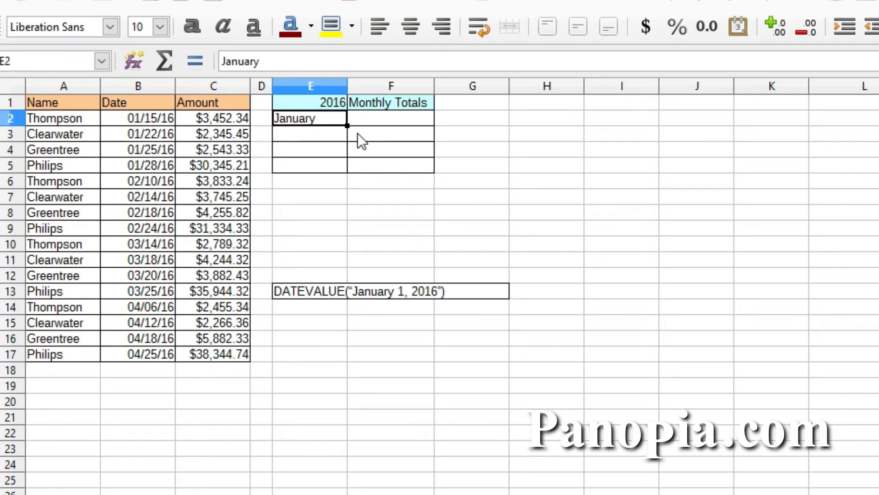
{"action": "left_click_drag", "start_coordinate": [346, 123], "coordinate": [342, 171]}
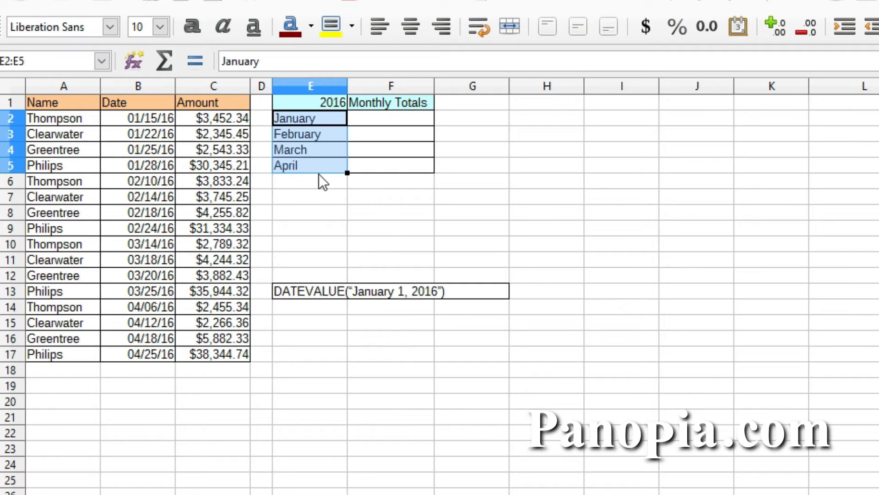
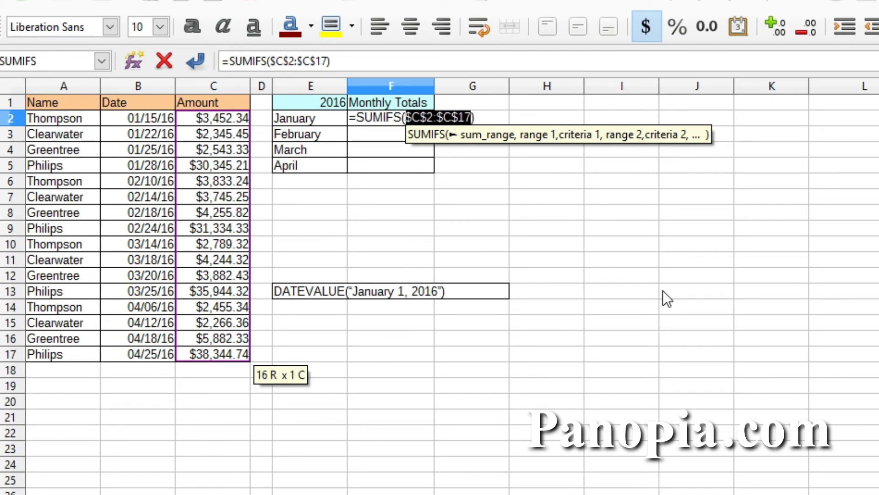
Step: Add the absolute range $B$2:$B$17 as the first criteria range of the SUMIFS formula in F2
{"action": "type", "text": ","}
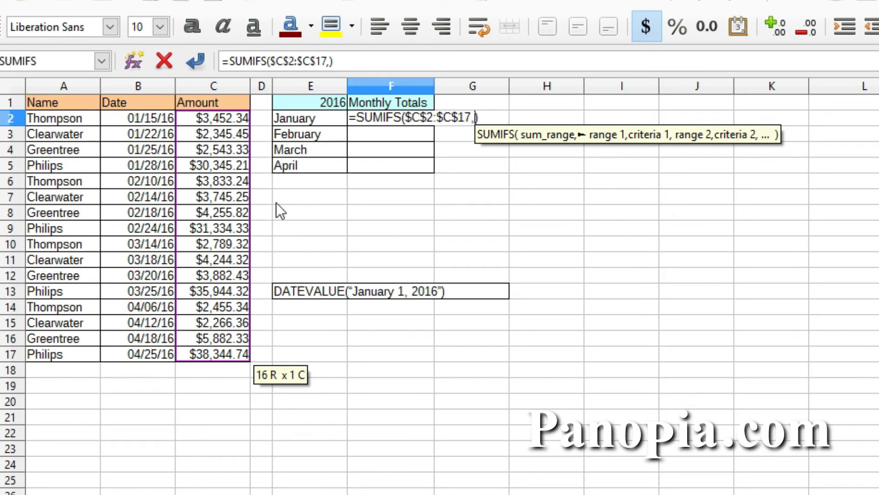
{"action": "left_click", "coordinate": [151, 120]}
{"action": "left_click_drag", "start_coordinate": [151, 121], "coordinate": [144, 347]}
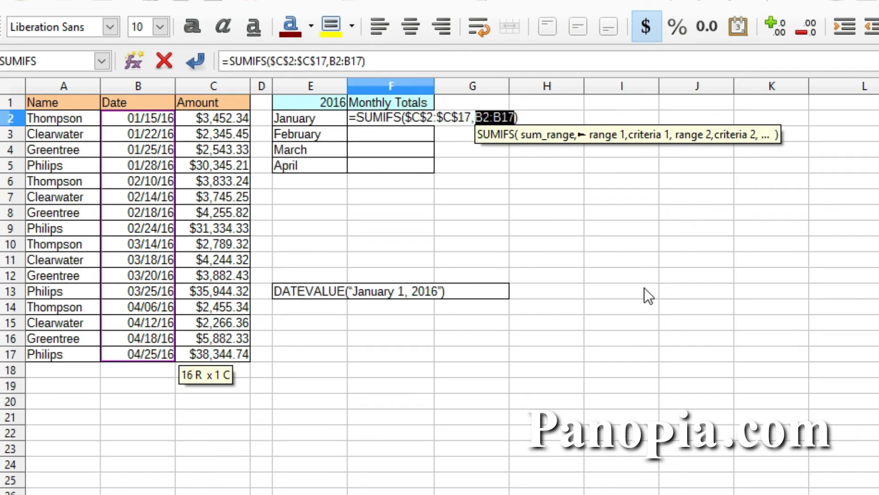
{"action": "key", "text": "F4"}
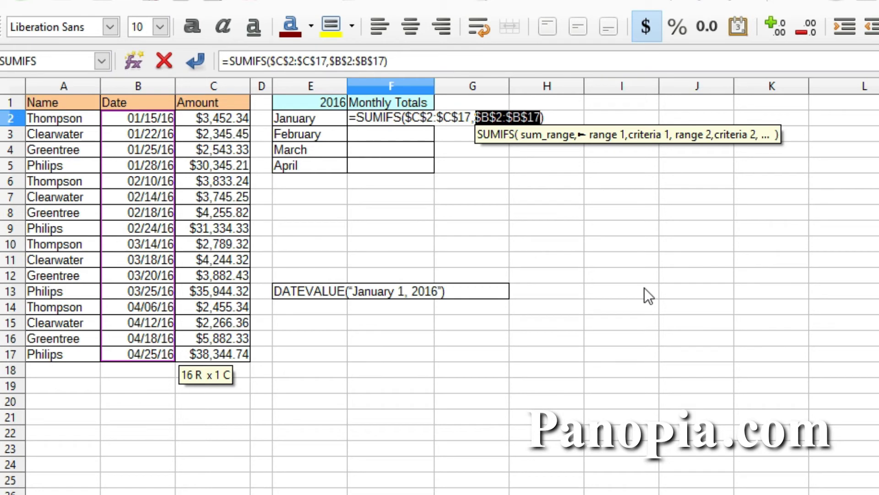
Step: Begin the first criterion of the F2 formula with ">="& followed by the DATEVALUE function
{"action": "type", "text": ","}
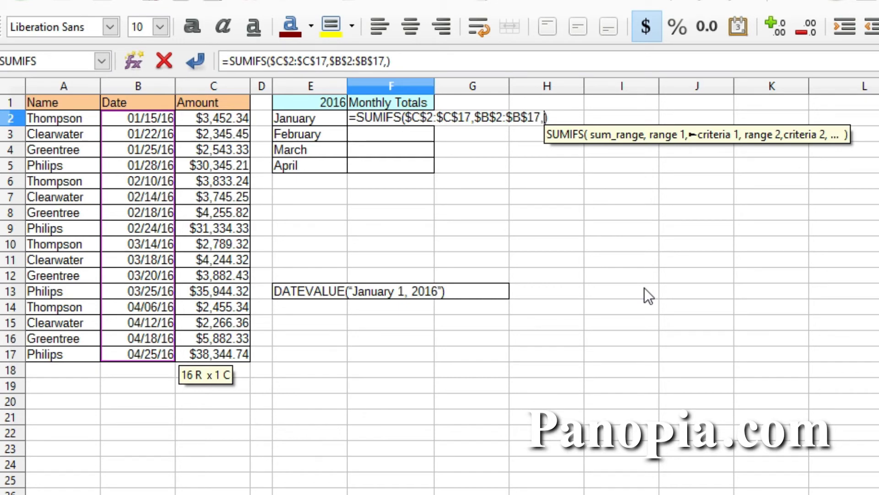
{"action": "type", "text": "\">"}
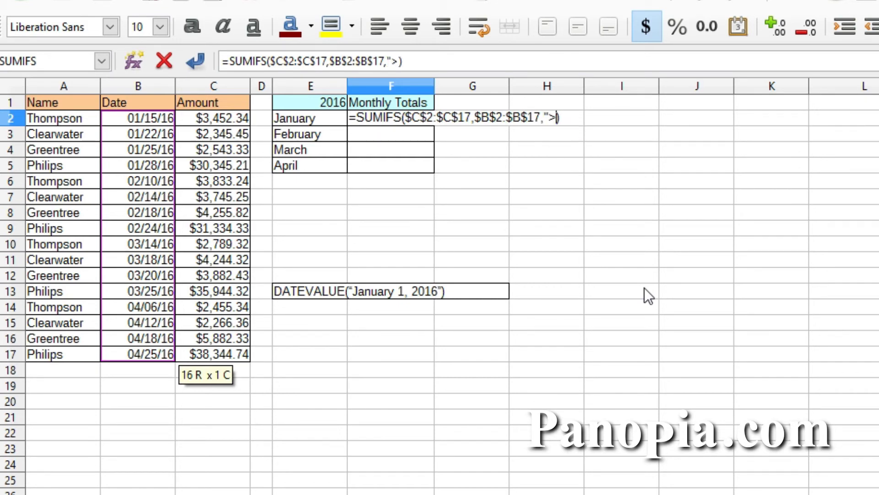
{"action": "type", "text": "=\""}
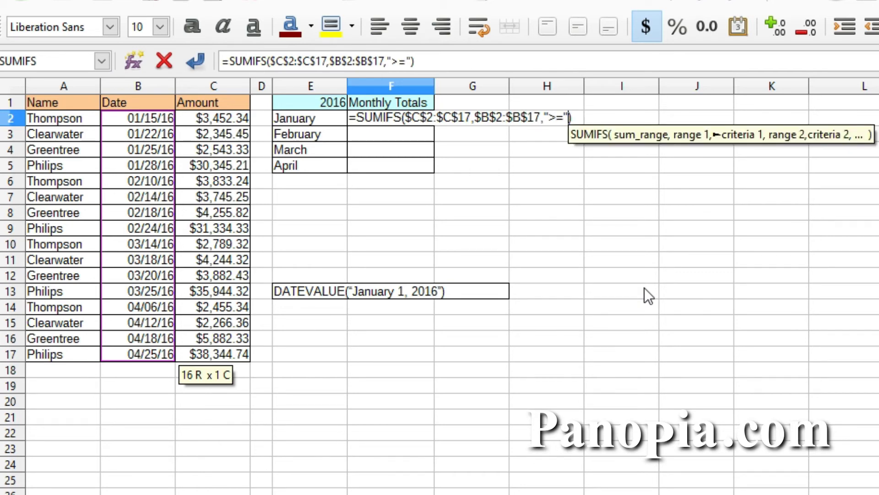
{"action": "type", "text": "&"}
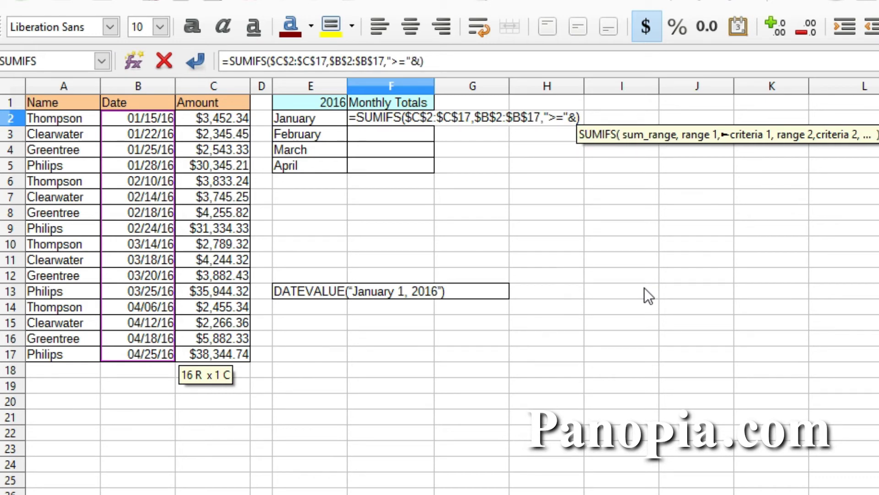
{"action": "type", "text": "dat"}
{"action": "type", "text": "ev"}
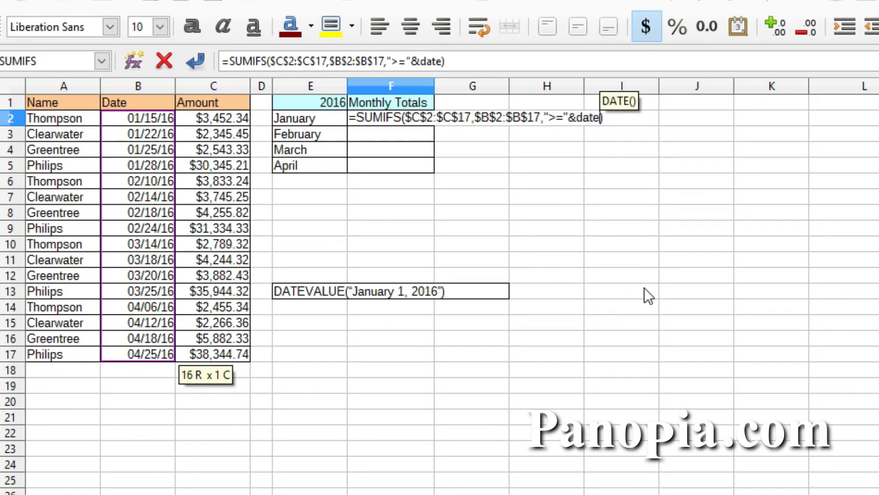
{"action": "key", "text": "Return"}
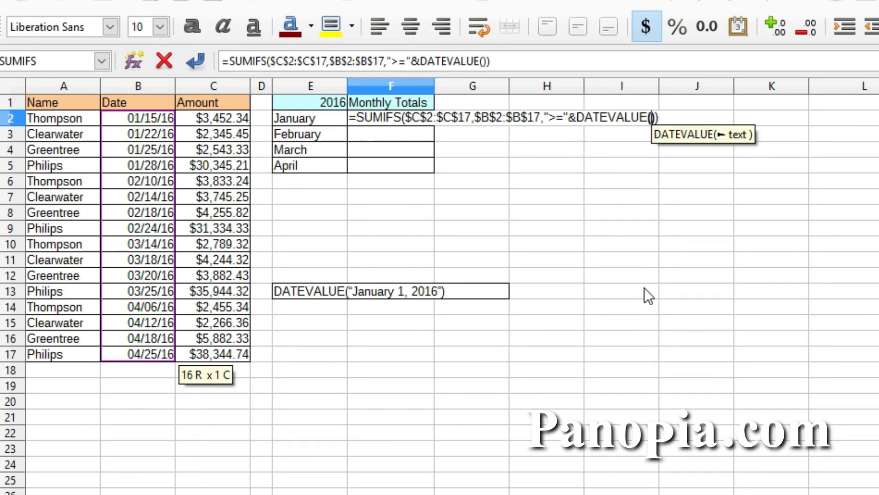
Step: Build the DATEVALUE text as E2&" 1, "&$E$1, keeping the year cell reference absolute
{"action": "left_click", "coordinate": [318, 117]}
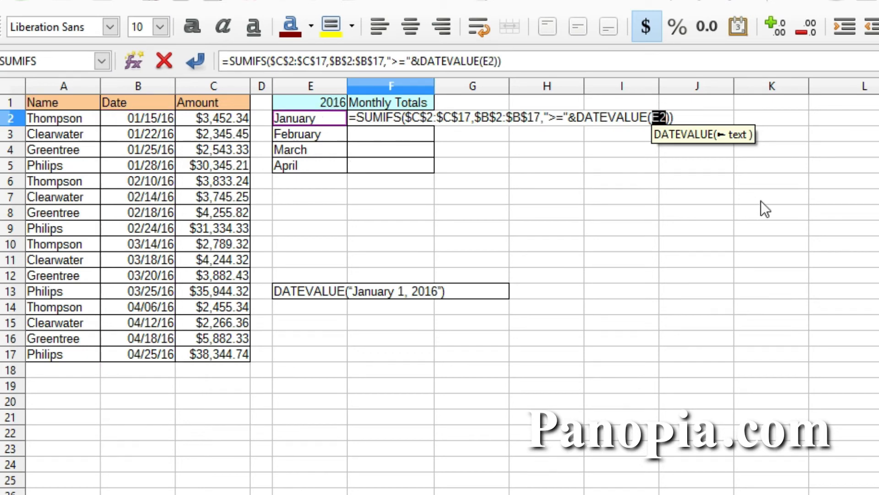
{"action": "type", "text": "&"}
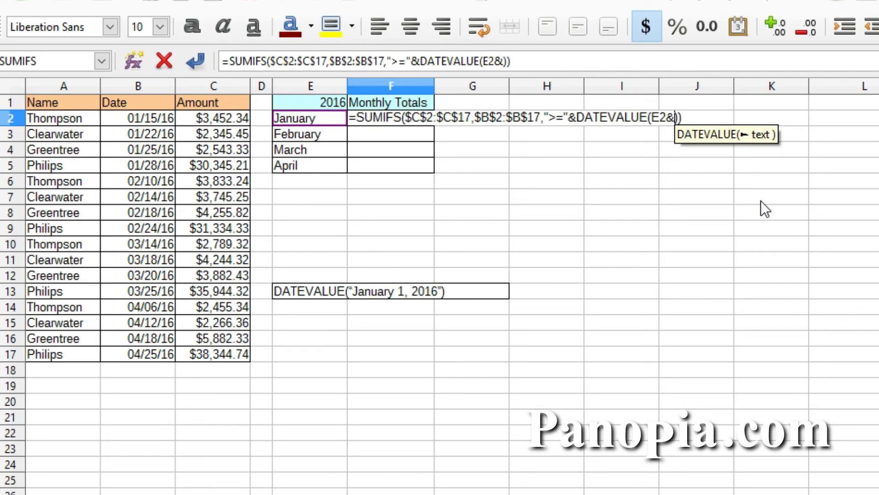
{"action": "type", "text": "\""}
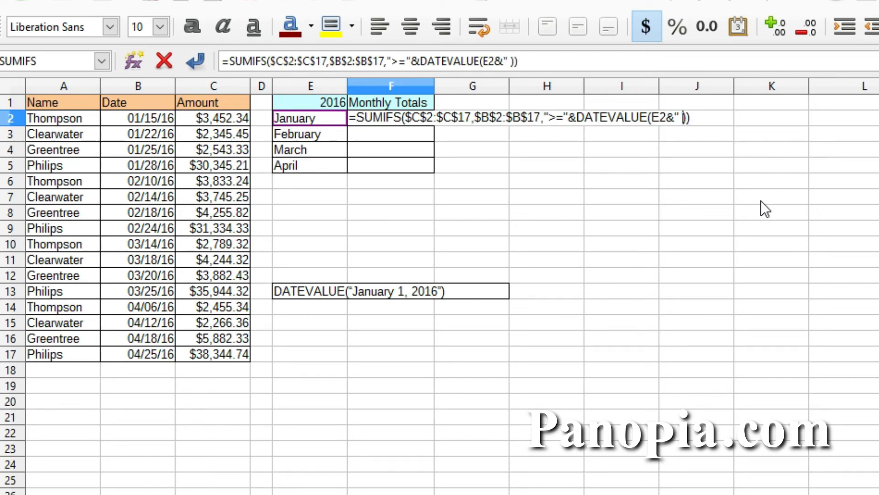
{"action": "type", "text": " 1, \""}
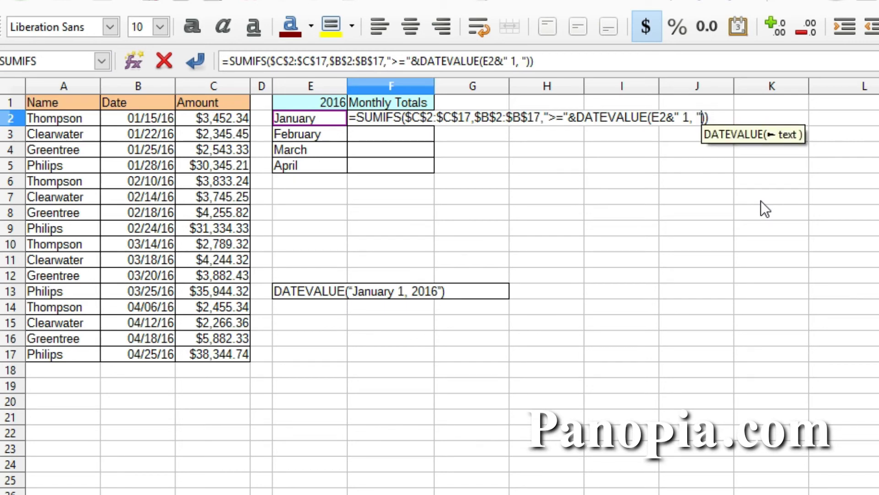
{"action": "type", "text": "&"}
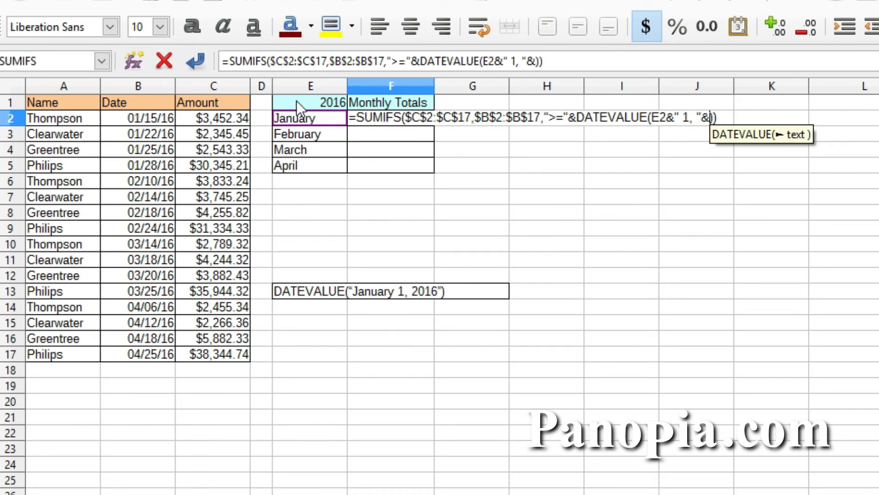
{"action": "left_click", "coordinate": [330, 102]}
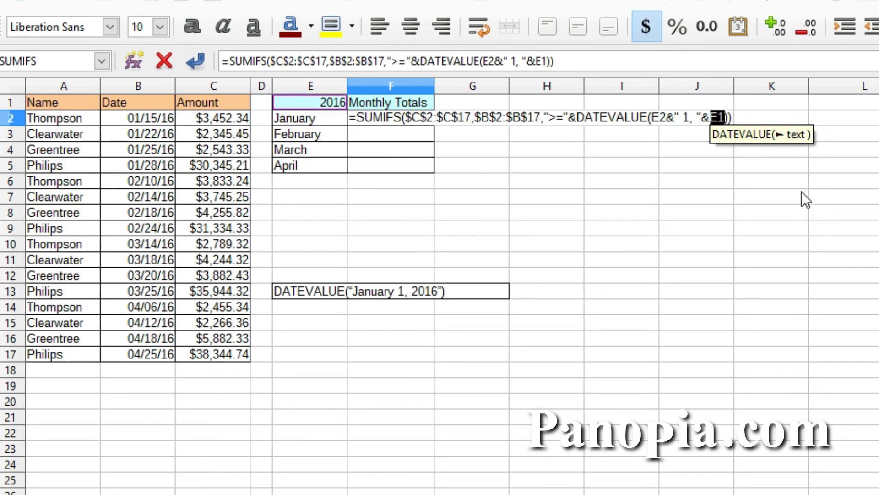
{"action": "key", "text": "F4"}
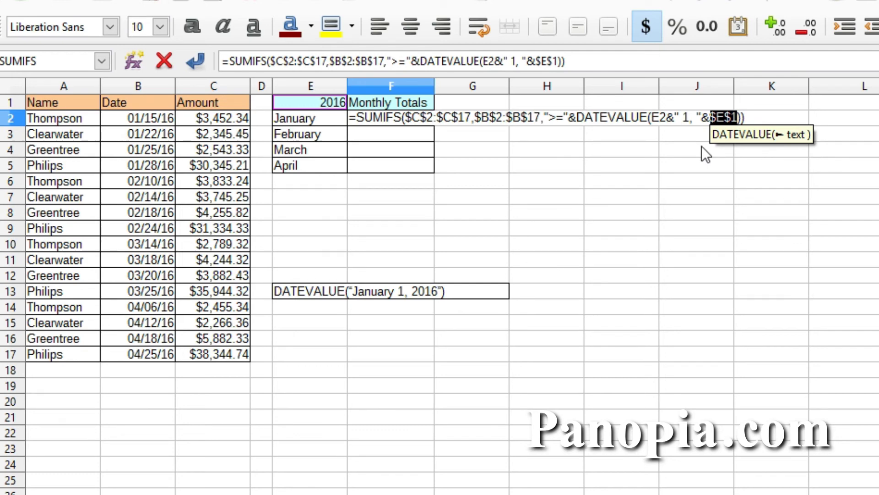
Step: Add the absolute range $B$2:$B$17 as the second criteria range of the SUMIFS formula in F2
{"action": "left_click", "coordinate": [741, 116]}
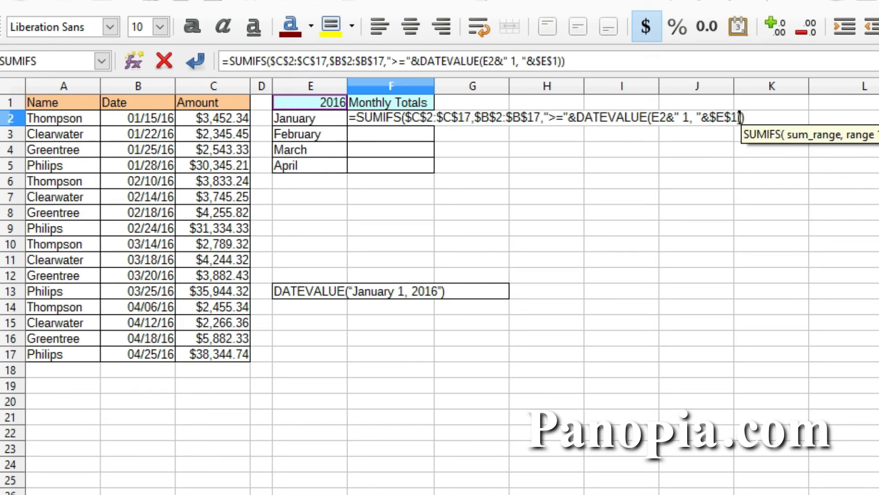
{"action": "type", "text": ","}
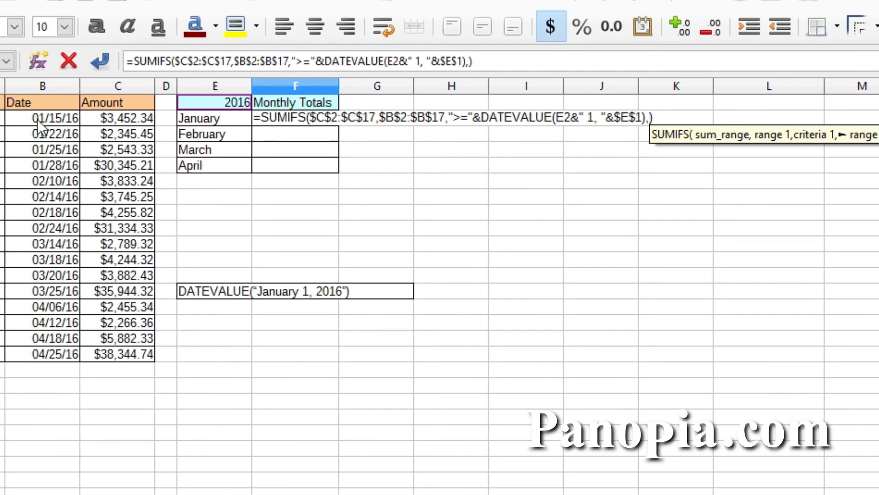
{"action": "left_click_drag", "start_coordinate": [47, 118], "coordinate": [50, 359]}
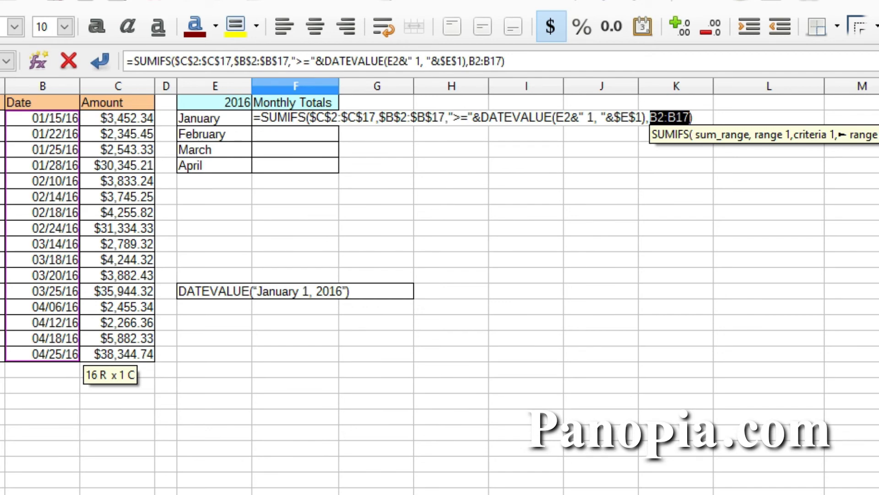
{"action": "key", "text": "F4"}
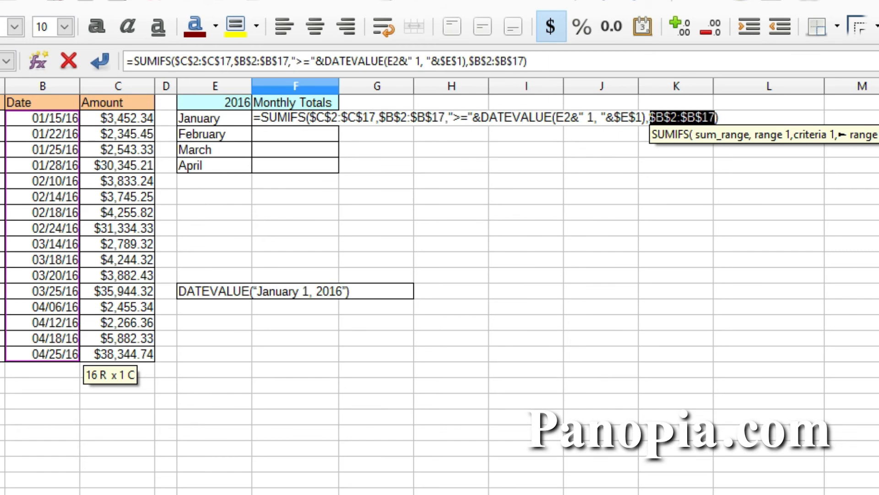
{"action": "type", "text": ","}
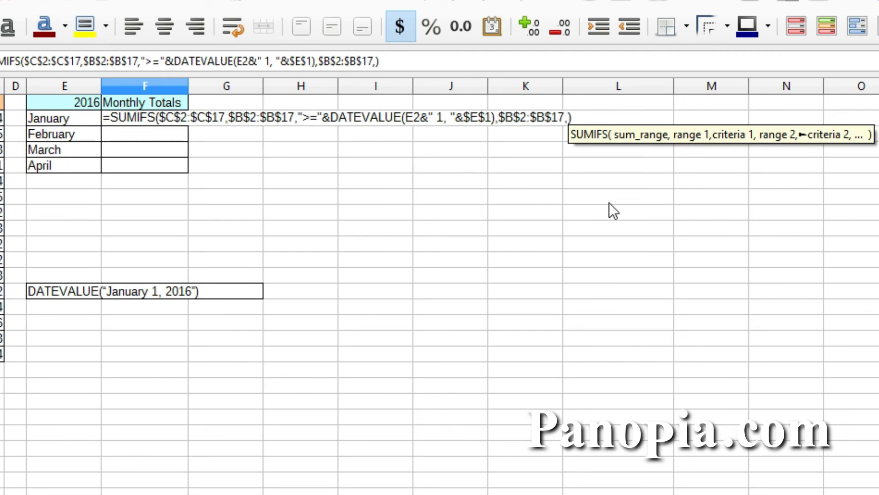
Step: Begin the second criterion of the F2 formula with "<="& followed by EOMONTH with a nested DATEVALUE function
{"action": "type", "text": "\""}
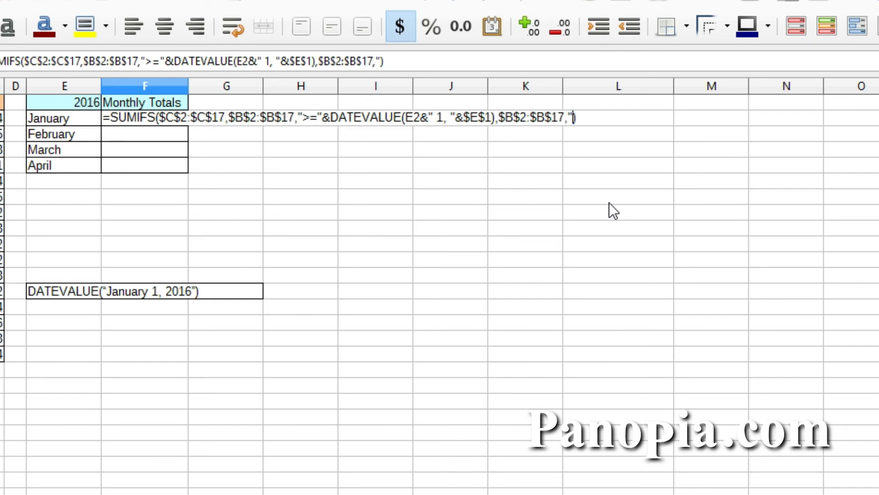
{"action": "type", "text": "<=\""}
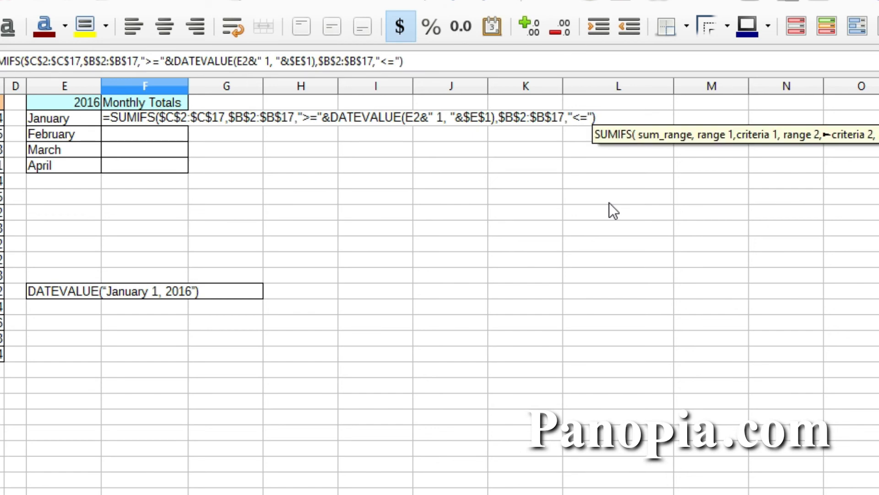
{"action": "type", "text": "&"}
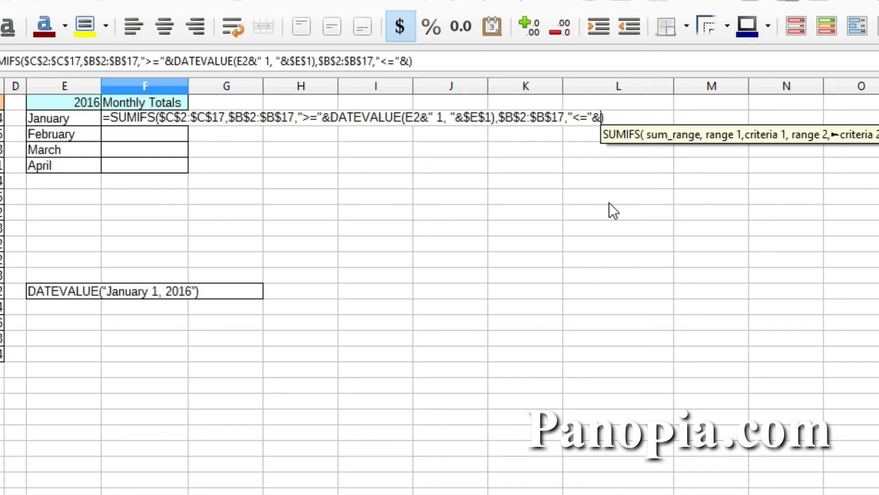
{"action": "type", "text": "eom"}
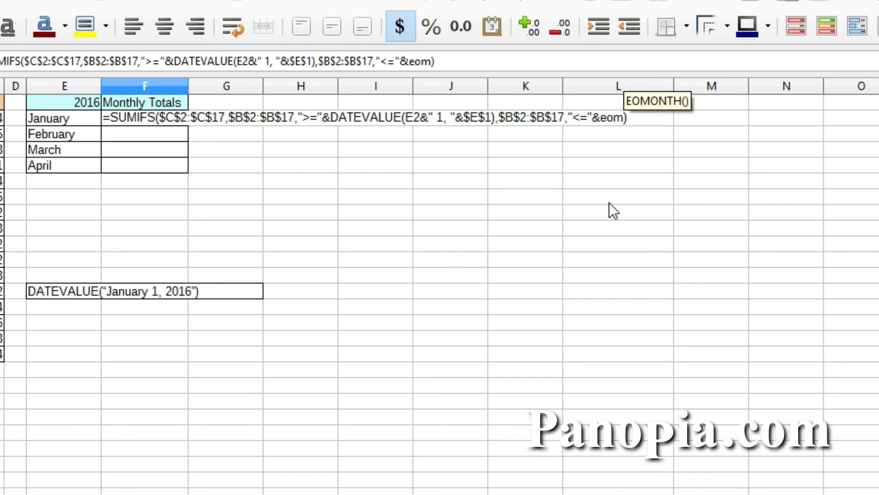
{"action": "key", "text": "Return"}
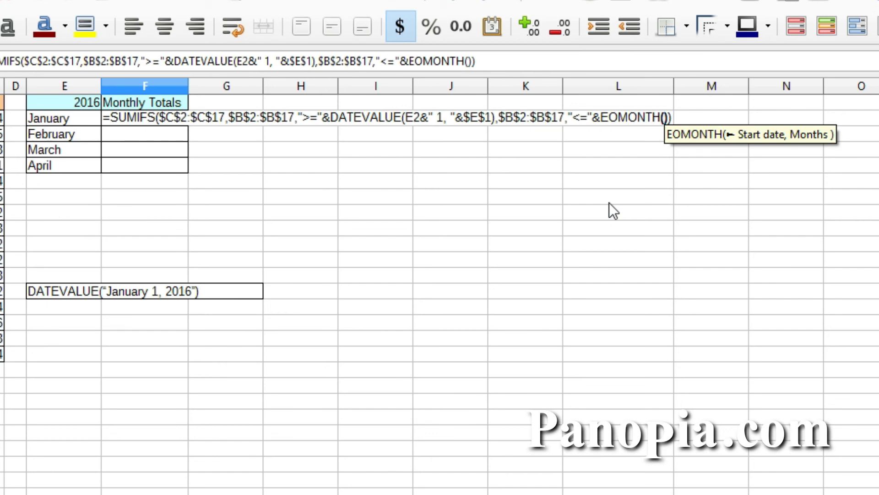
{"action": "type", "text": "datev"}
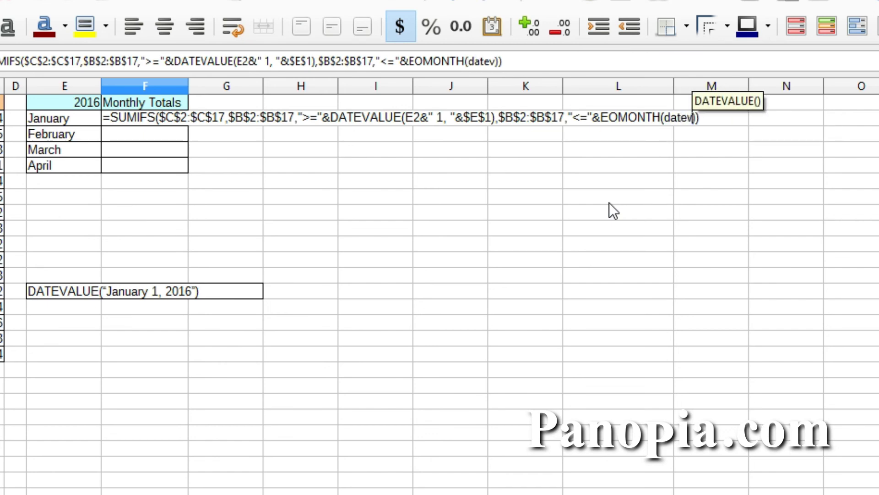
{"action": "key", "text": "Return"}
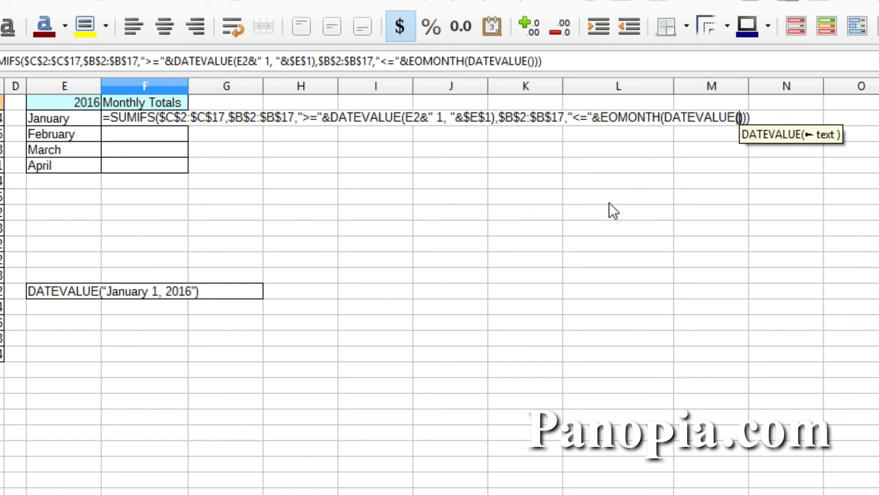
Step: Build the text of the DATEVALUE inside EOMONTH as E2&" 1, "&$E$1, with an absolute reference to the year cell
{"action": "left_click", "coordinate": [64, 118]}
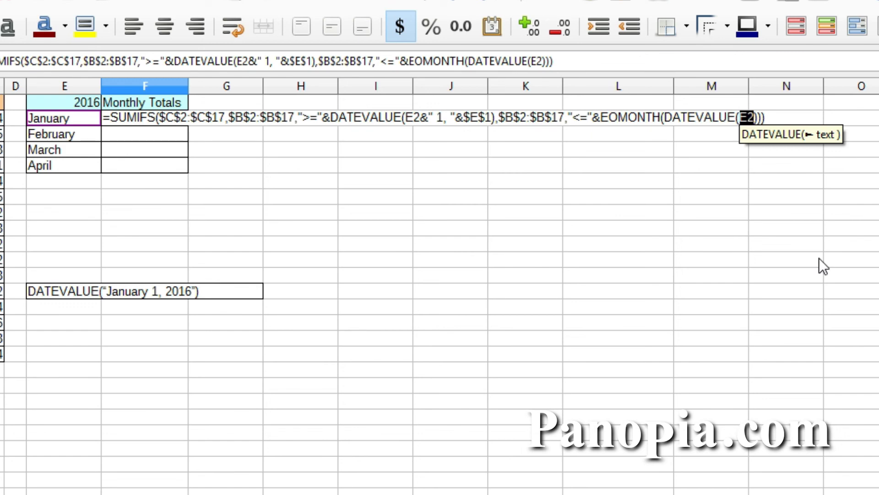
{"action": "type", "text": "&"}
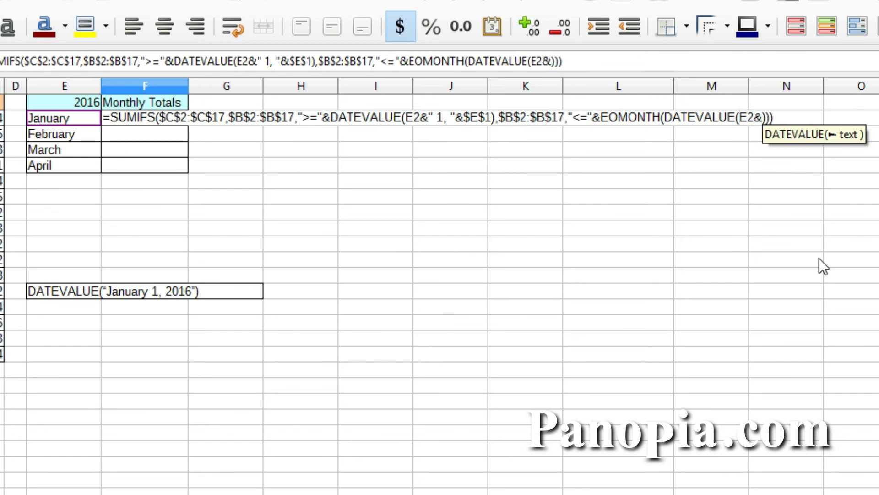
{"action": "type", "text": "\""}
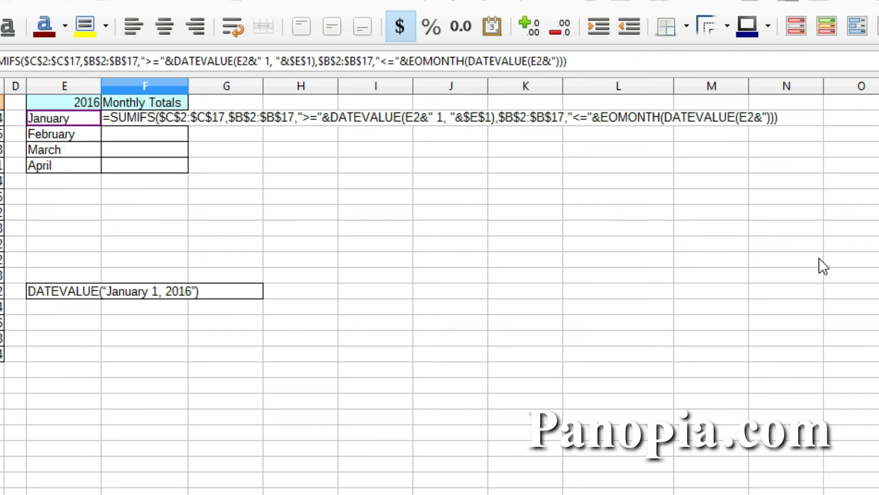
{"action": "type", "text": " 1,"}
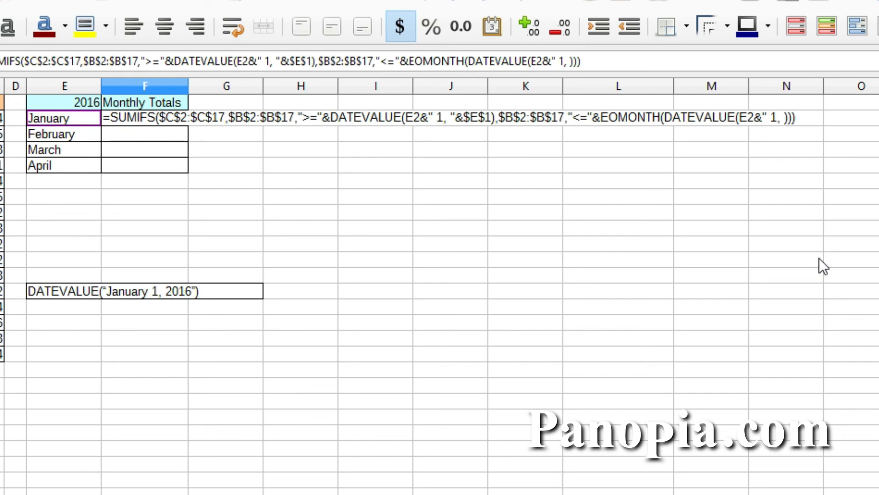
{"action": "type", "text": " \""}
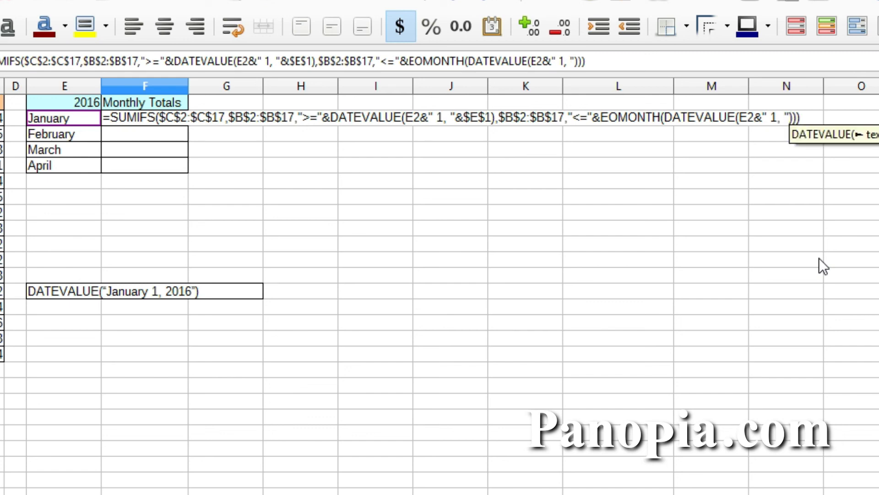
{"action": "type", "text": "&"}
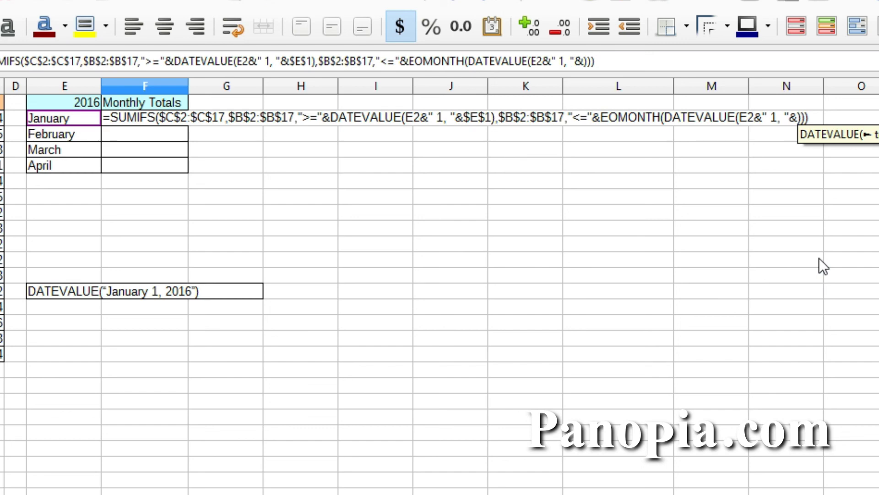
{"action": "left_click", "coordinate": [69, 105]}
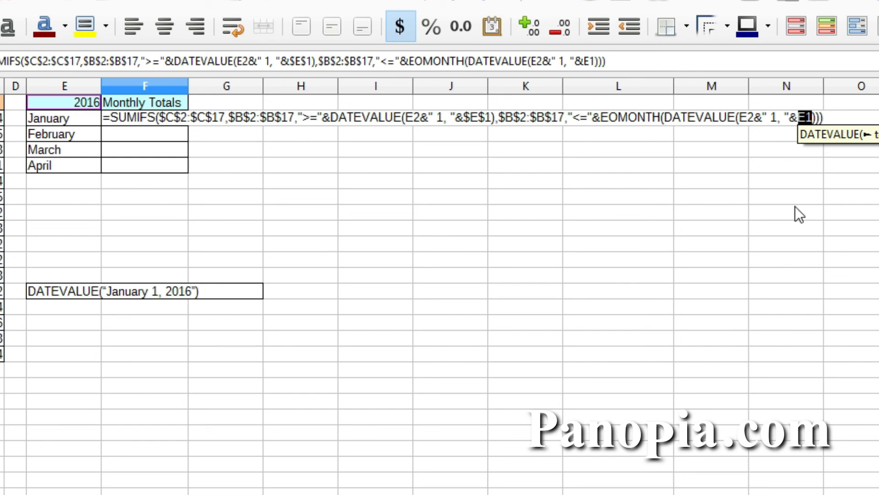
{"action": "key", "text": "F4"}
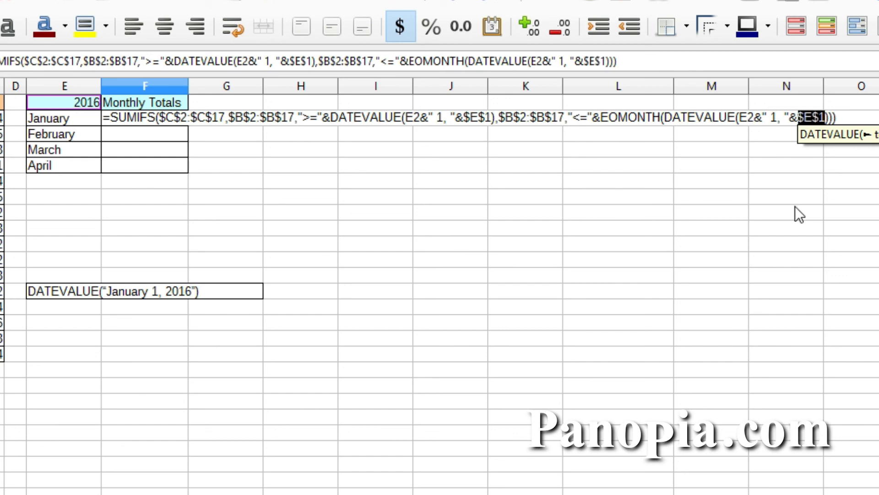
Step: Set the Months argument of EOMONTH to 0 and complete the SUMIFS formula in F2
{"action": "left_click", "coordinate": [828, 117]}
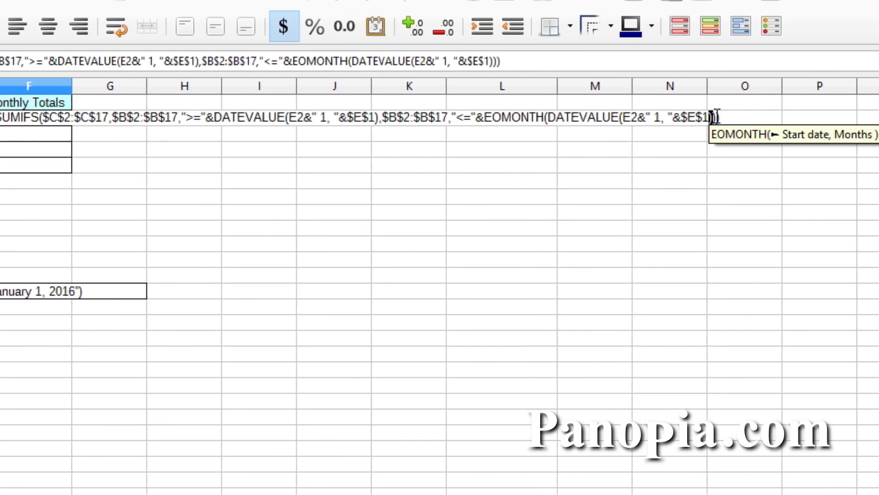
{"action": "key", "text": "Right"}
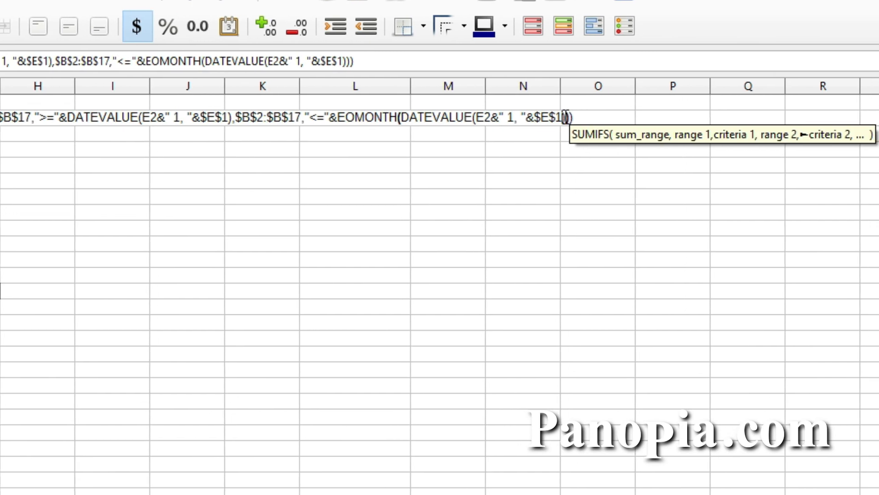
{"action": "key", "text": "Left"}
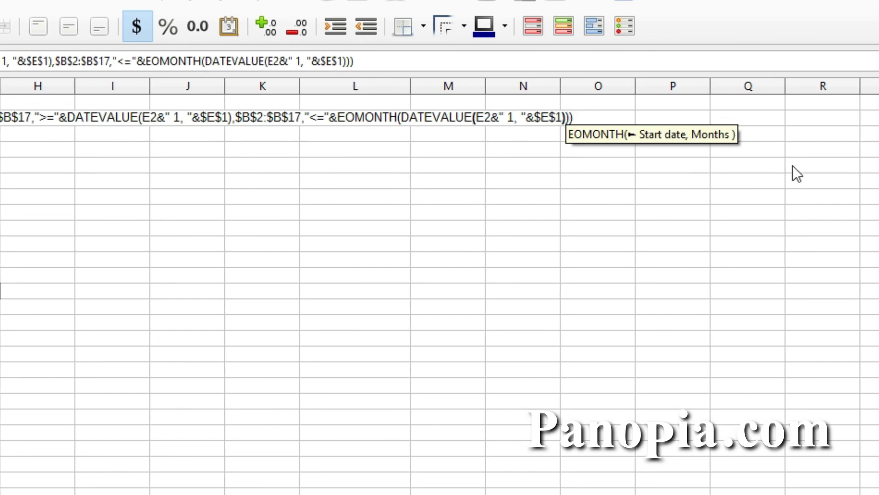
{"action": "type", "text": ","}
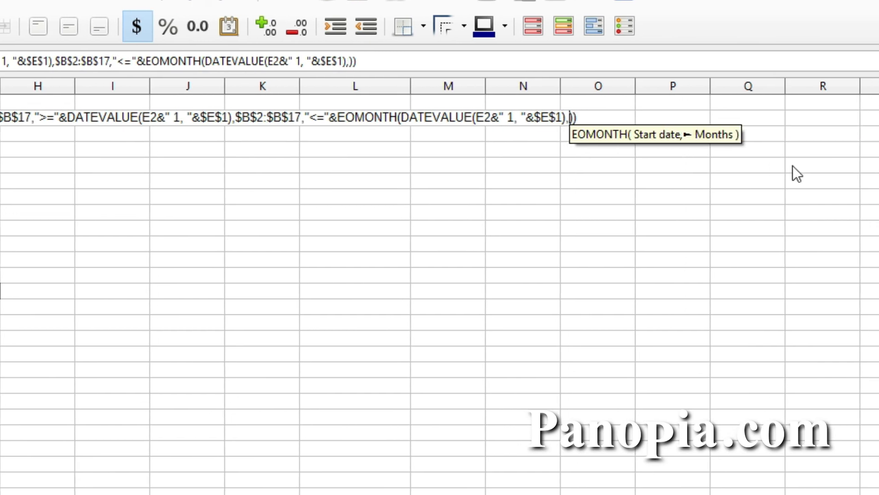
{"action": "type", "text": "0"}
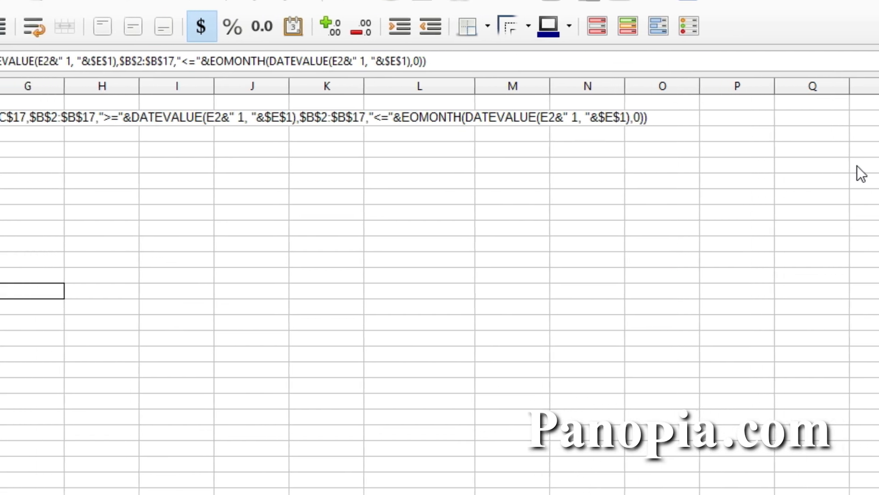
{"action": "key", "text": "Return"}
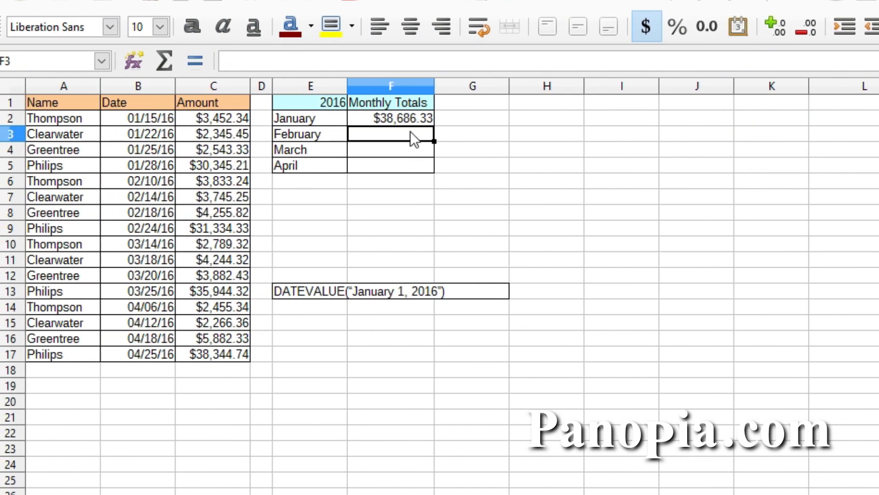
Step: Fill the SUMIFS formula from F2 down through F5 for the February, March and April totals
{"action": "left_click", "coordinate": [418, 119]}
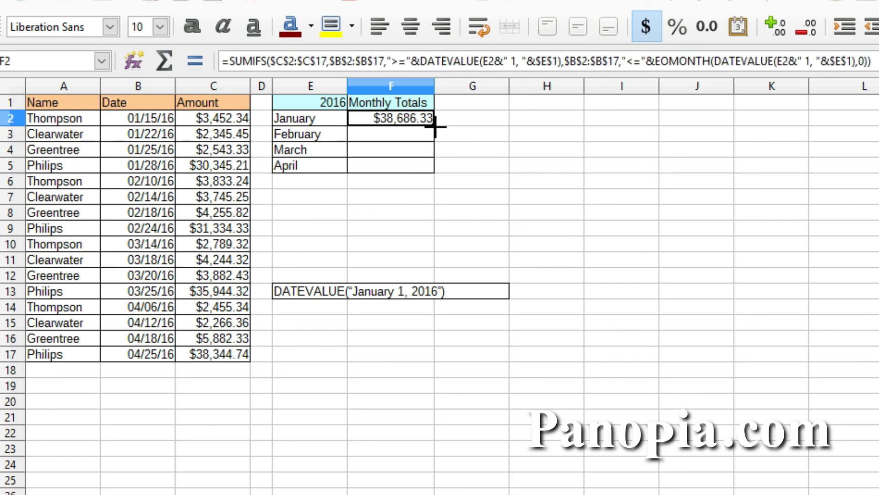
{"action": "left_click_drag", "start_coordinate": [435, 125], "coordinate": [428, 176]}
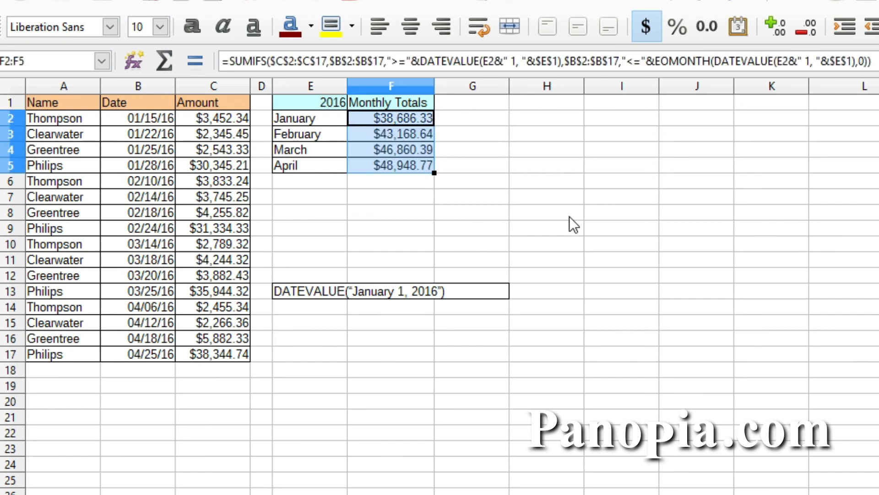